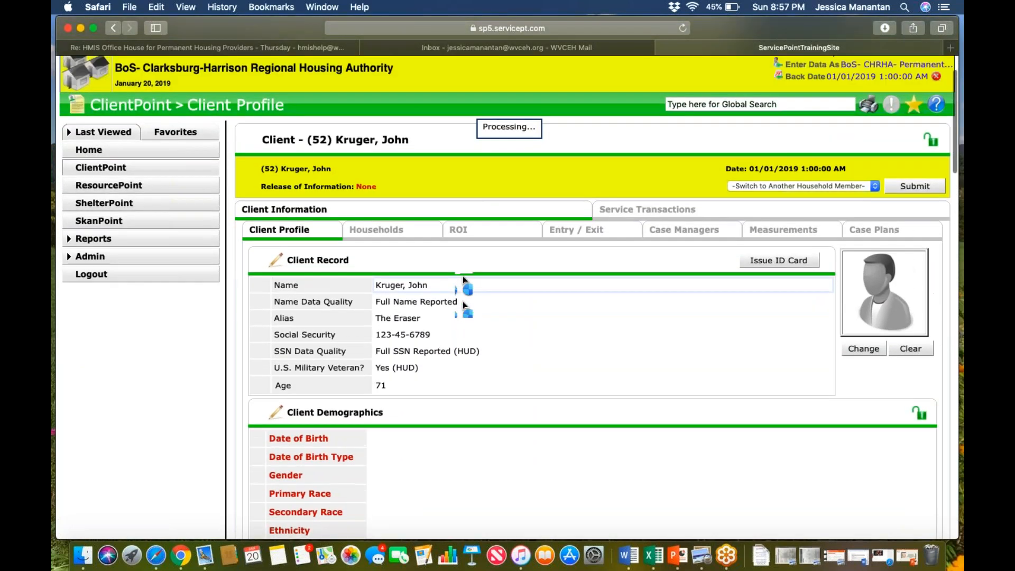
Open the head of household's household information and set the back date to 01/10/2019
{"action": "left_click", "coordinate": [386, 229]}
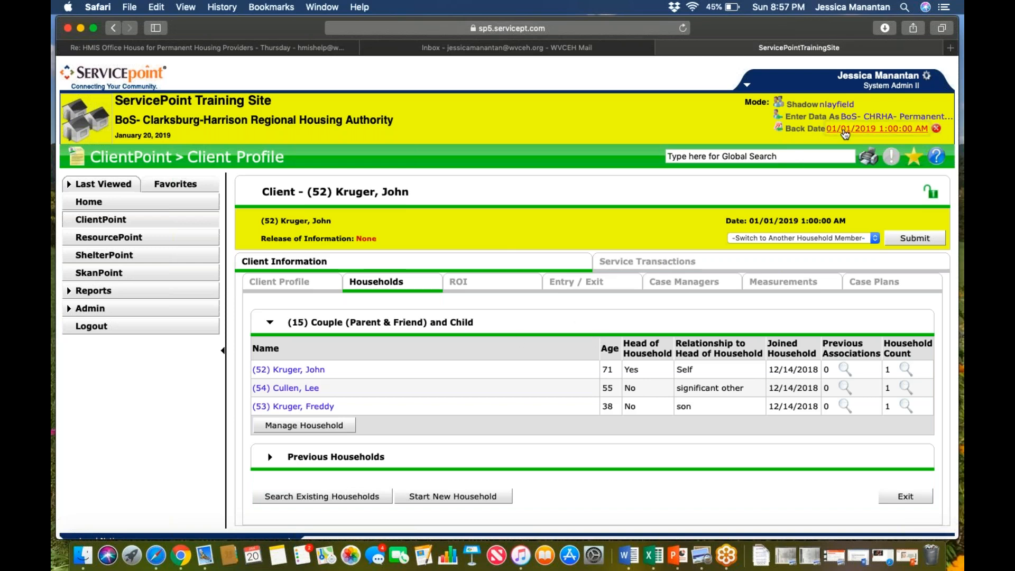
{"action": "left_click", "coordinate": [823, 130]}
{"action": "double_click", "coordinate": [380, 303]}
{"action": "type", "text": "10"}
{"action": "left_click", "coordinate": [548, 329]}
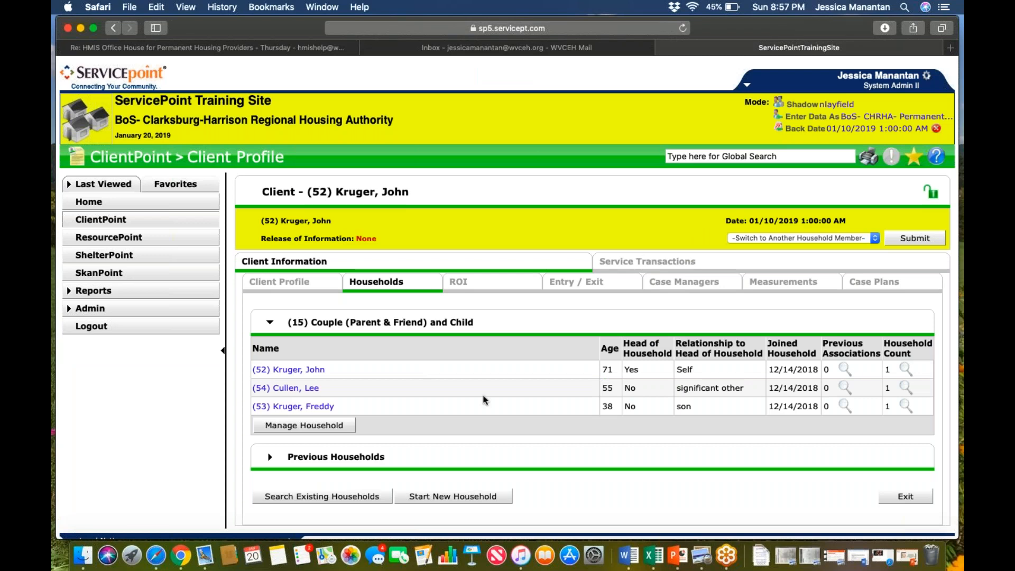
Open the exit data of the significant other's BoS- CHRHA- Permanent Supportive Housing (Combined) entry
{"action": "left_click", "coordinate": [284, 389]}
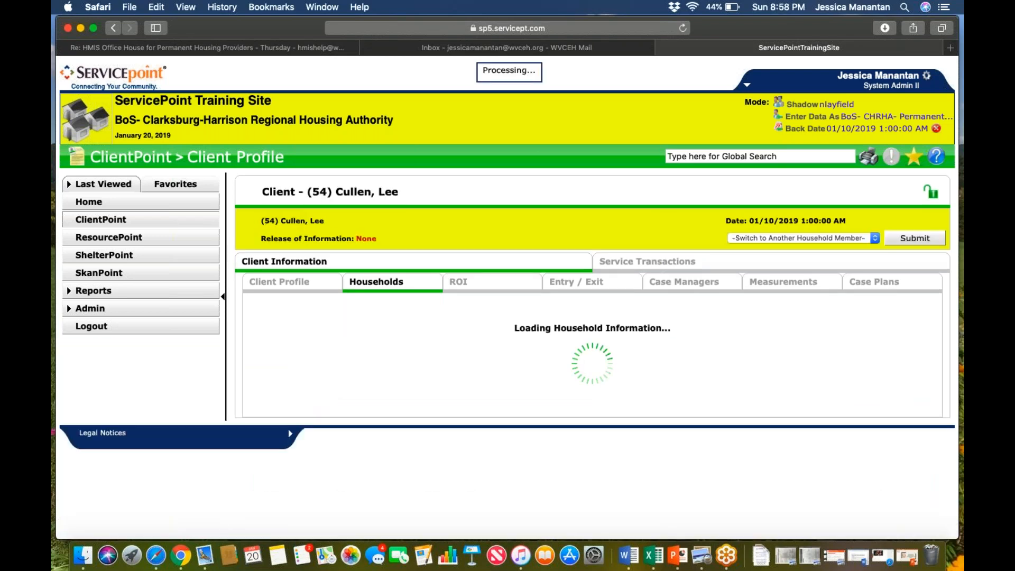
{"action": "left_click", "coordinate": [586, 289]}
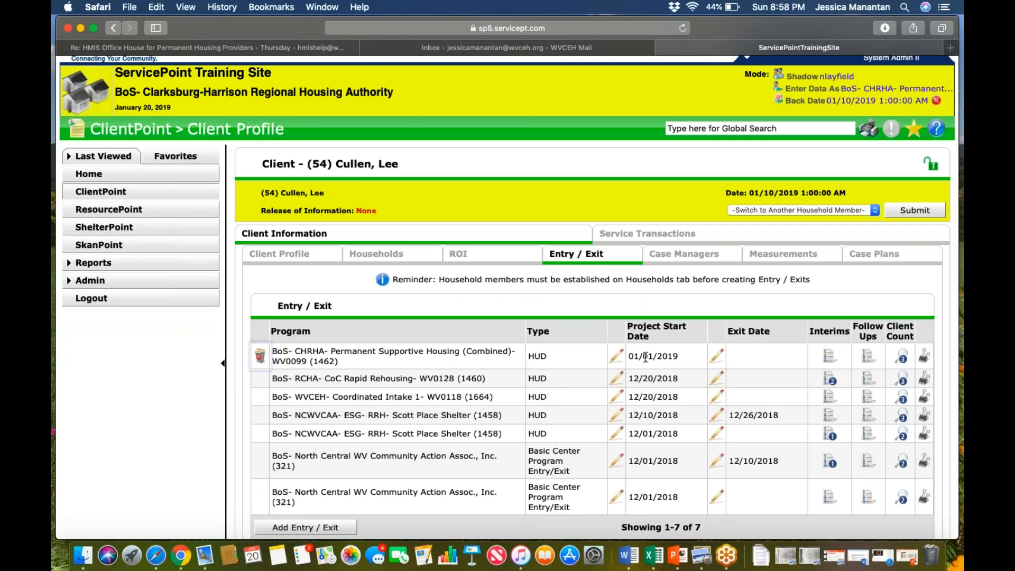
{"action": "left_click", "coordinate": [716, 360]}
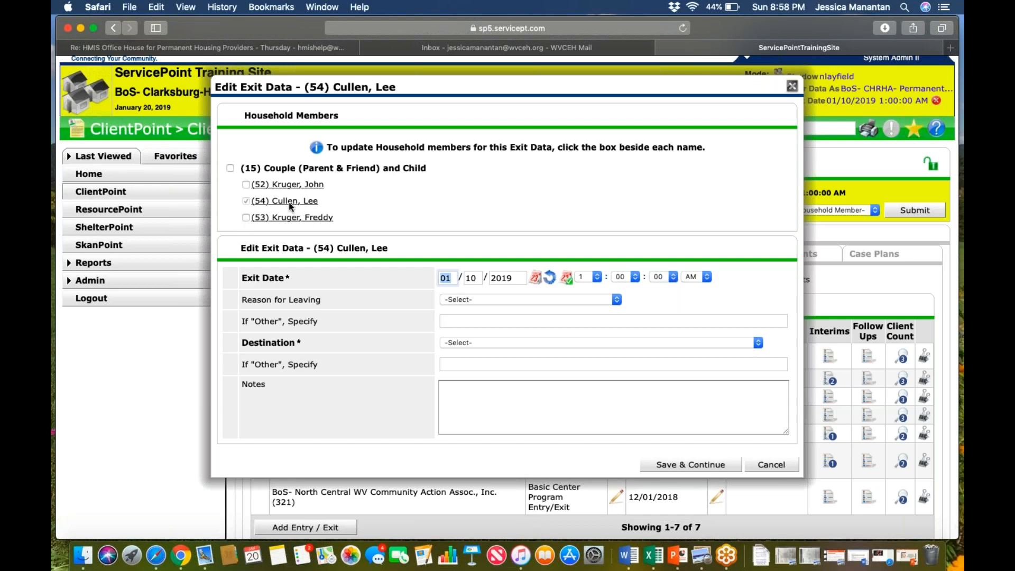
Save the exit with reason "Left for housing opp. before completing program" and destination "Staying or living with family, permanent tenure (HUD)"
{"action": "left_click", "coordinate": [470, 299]}
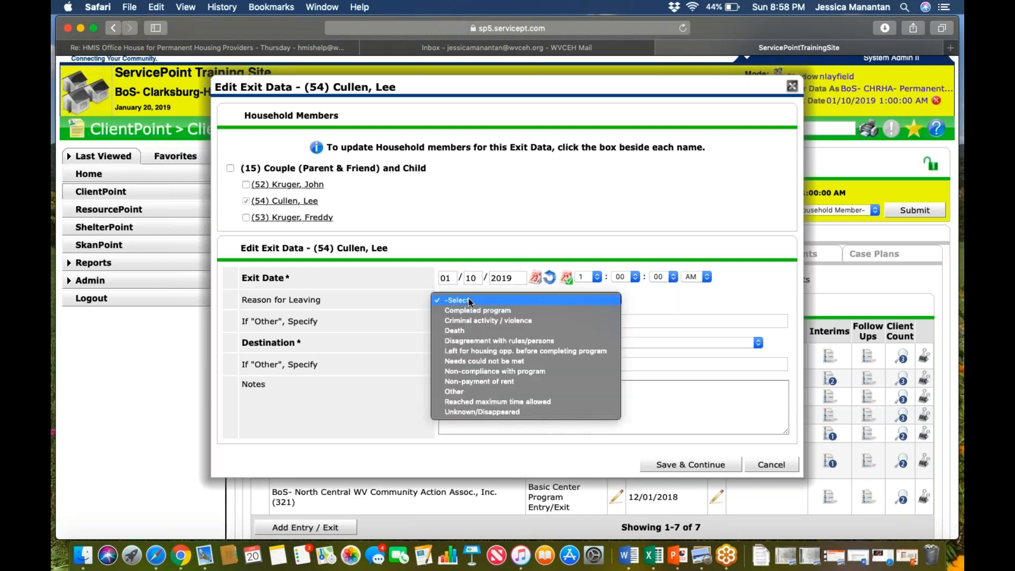
{"action": "left_click", "coordinate": [477, 350]}
{"action": "left_click", "coordinate": [464, 343]}
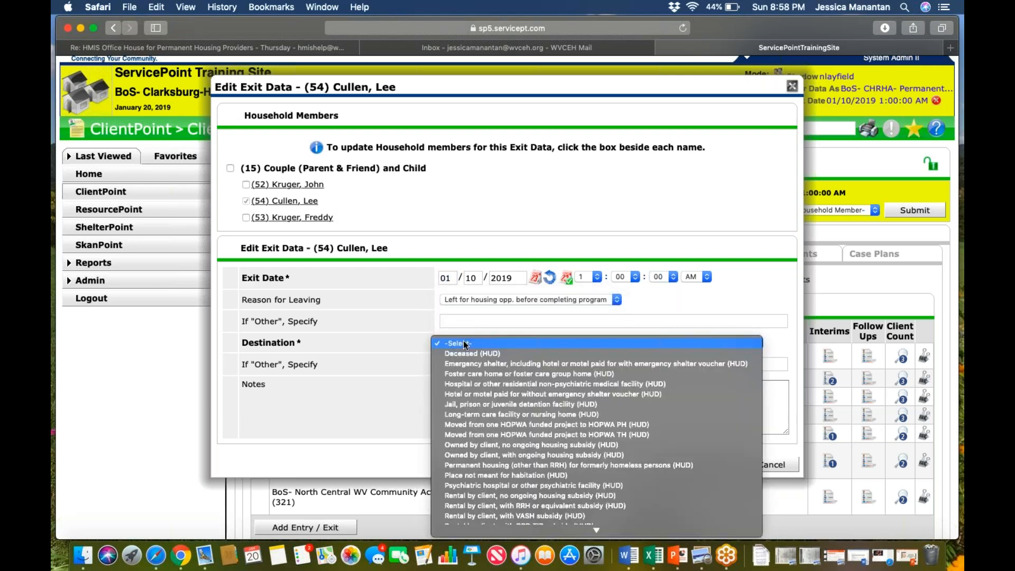
{"action": "scroll", "coordinate": [501, 451], "scroll_direction": "down", "scroll_amount": 5}
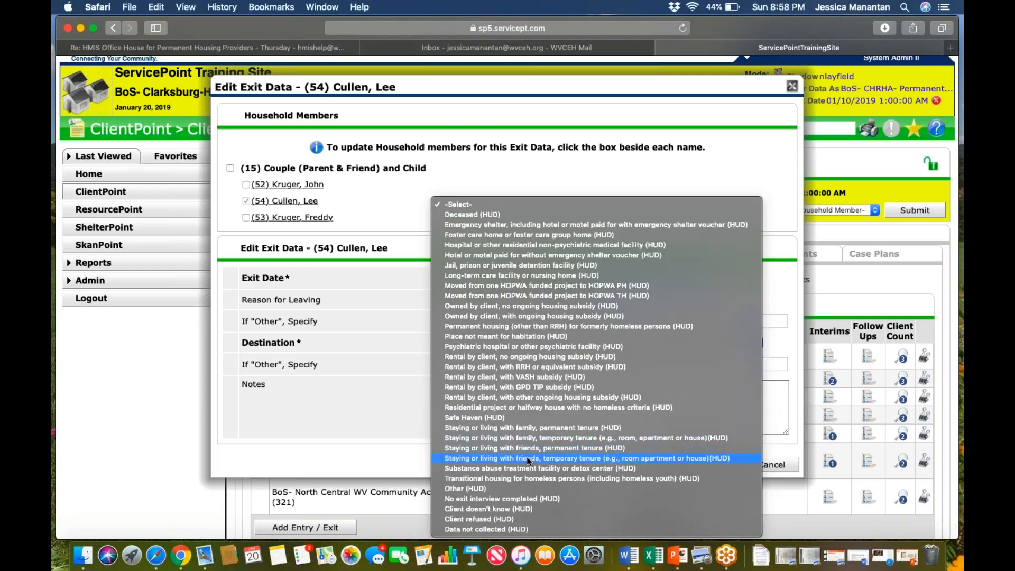
{"action": "left_click", "coordinate": [544, 427]}
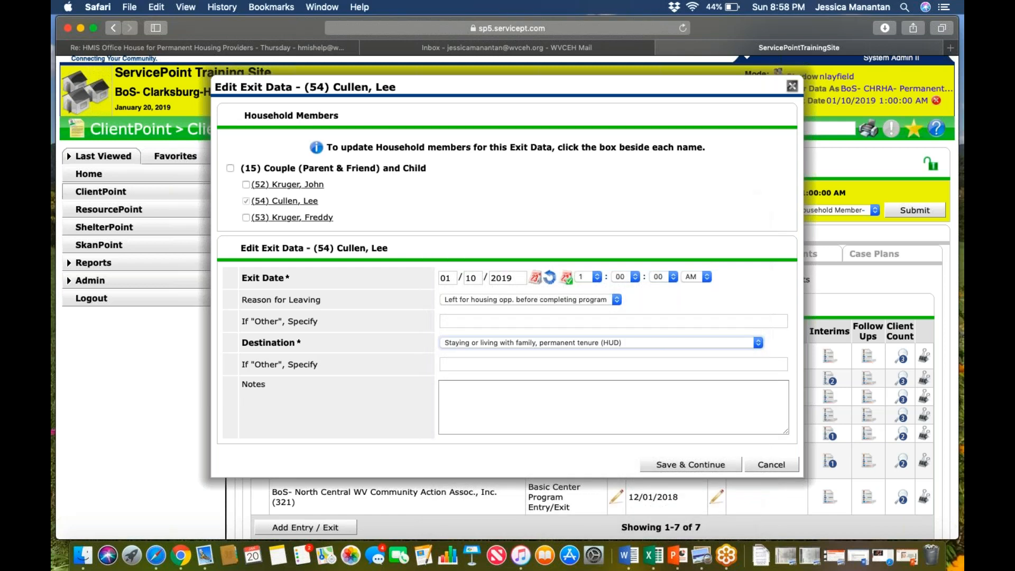
{"action": "left_click", "coordinate": [687, 465]}
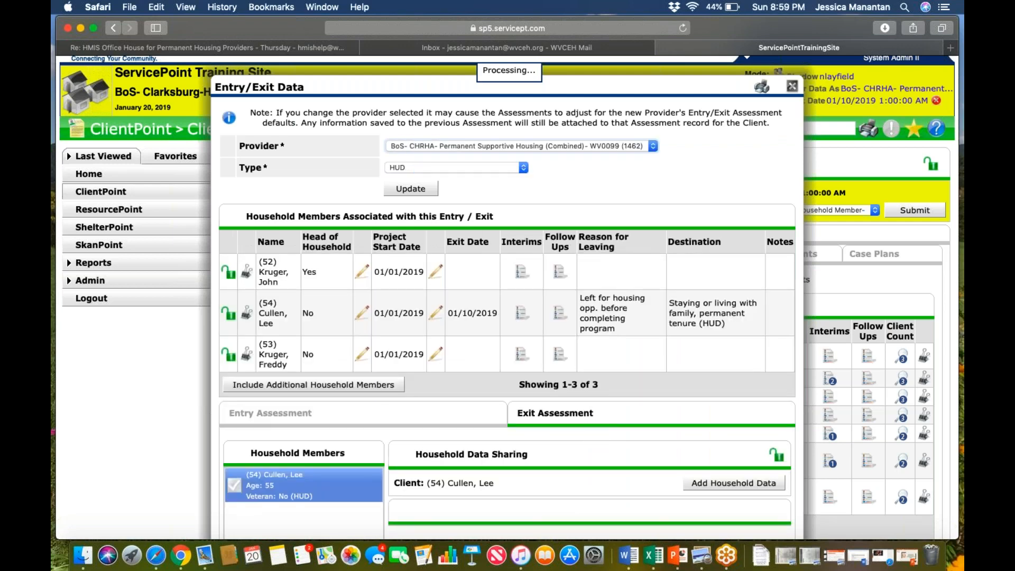
Go through the significant other's exit assessment to its end, then save and close it
{"action": "scroll", "coordinate": [507, 317], "scroll_direction": "down", "scroll_amount": 5}
{"action": "scroll", "coordinate": [667, 465], "scroll_direction": "down", "scroll_amount": 15}
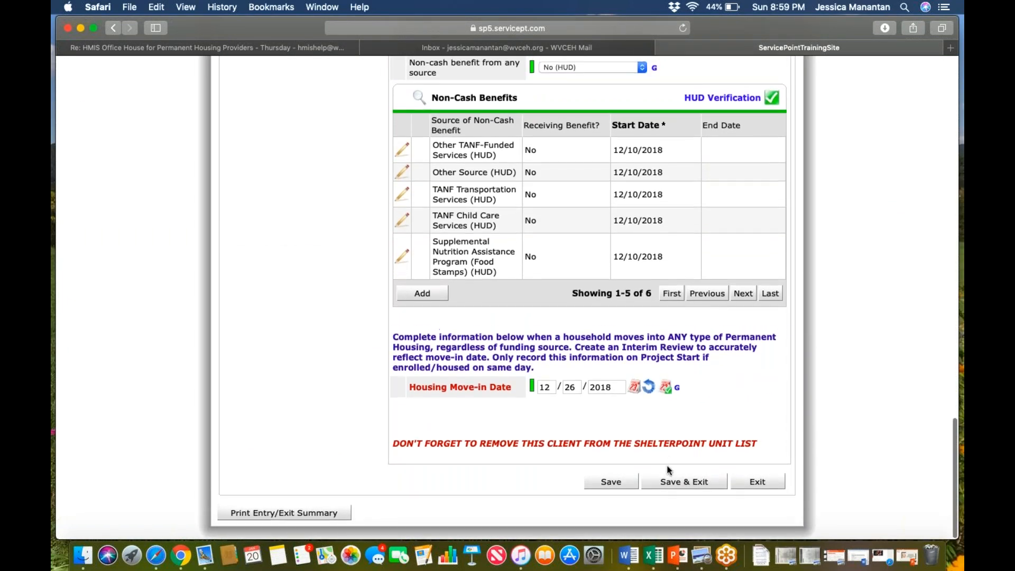
{"action": "left_click", "coordinate": [671, 480]}
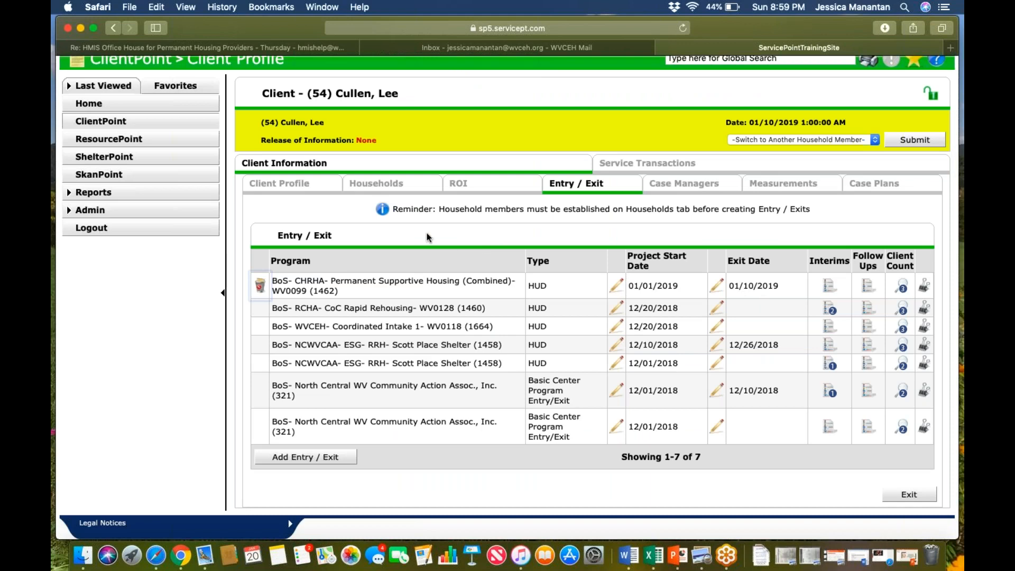
Remove the significant other from the household with a leave date of 01/10/2019 and expand the previous household members
{"action": "left_click", "coordinate": [379, 189]}
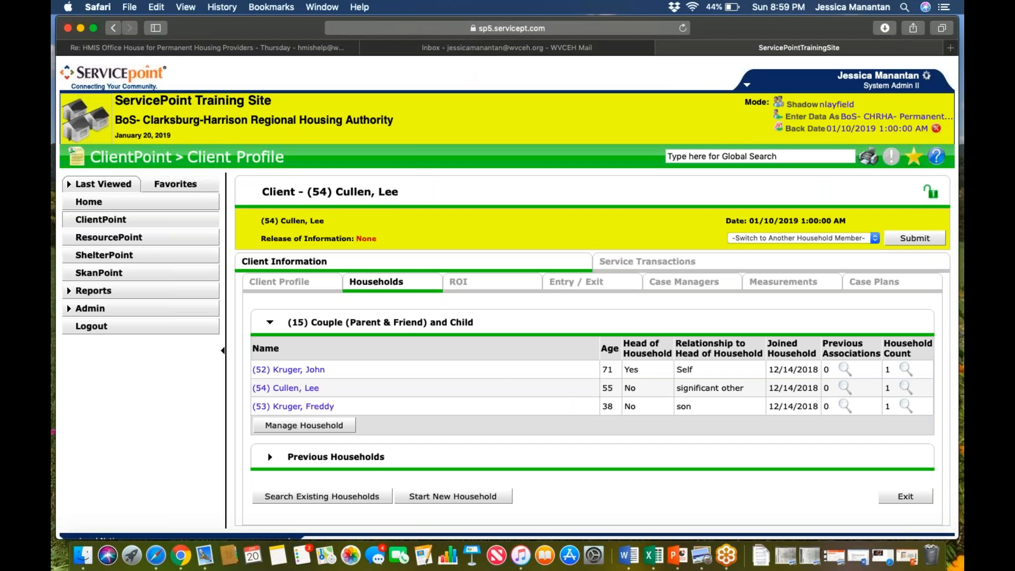
{"action": "left_click", "coordinate": [295, 427]}
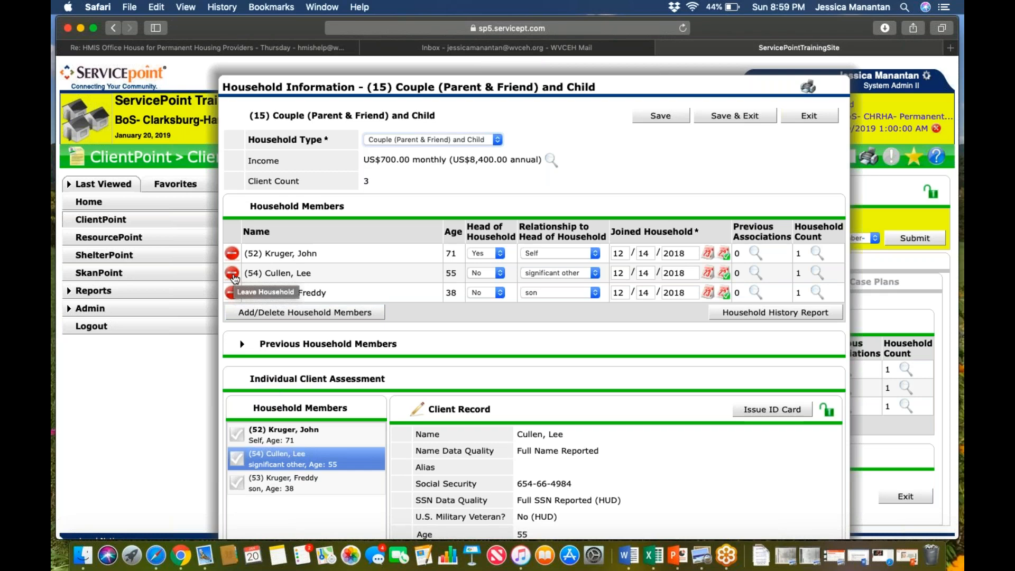
{"action": "left_click", "coordinate": [233, 274]}
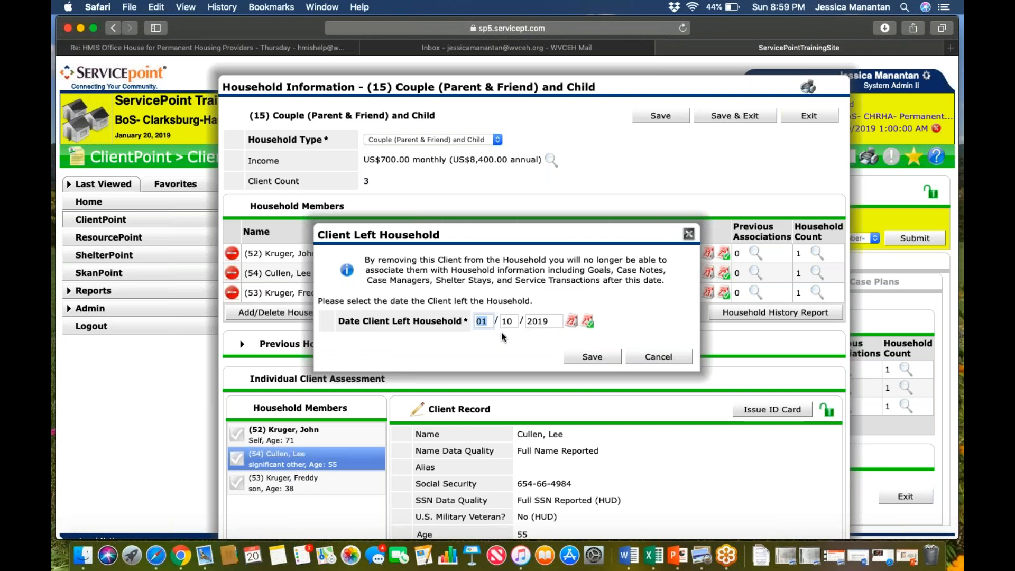
{"action": "left_click", "coordinate": [589, 358]}
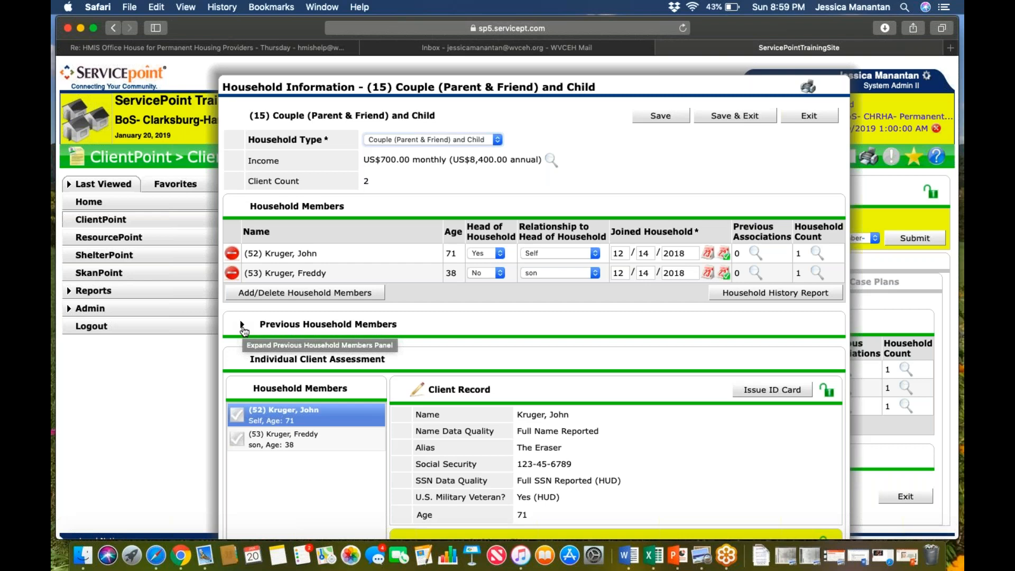
{"action": "left_click", "coordinate": [241, 325]}
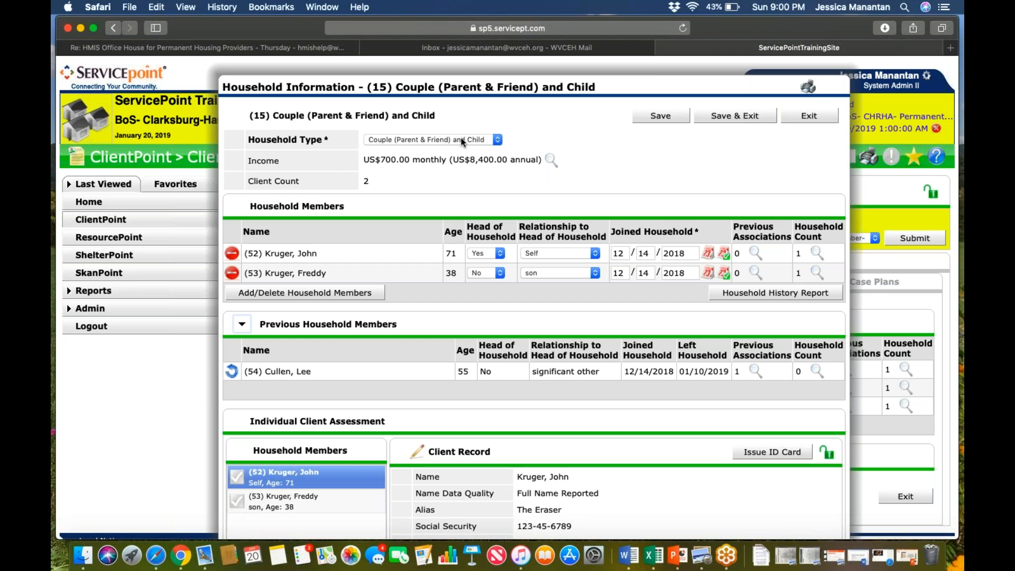
Change the household type to Male Single Parent and save the household information
{"action": "left_click", "coordinate": [495, 140]}
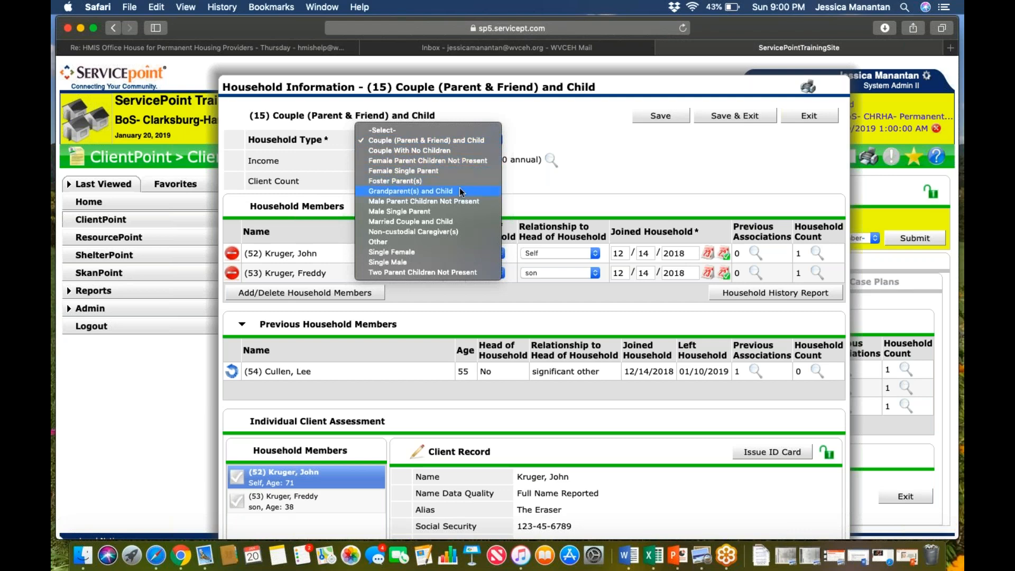
{"action": "left_click", "coordinate": [447, 211]}
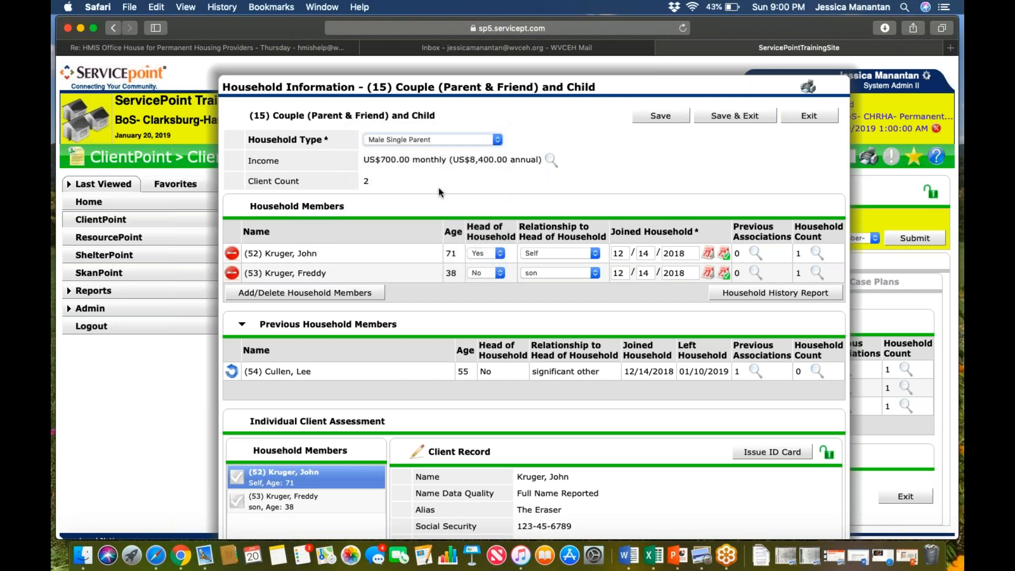
{"action": "left_click", "coordinate": [728, 119]}
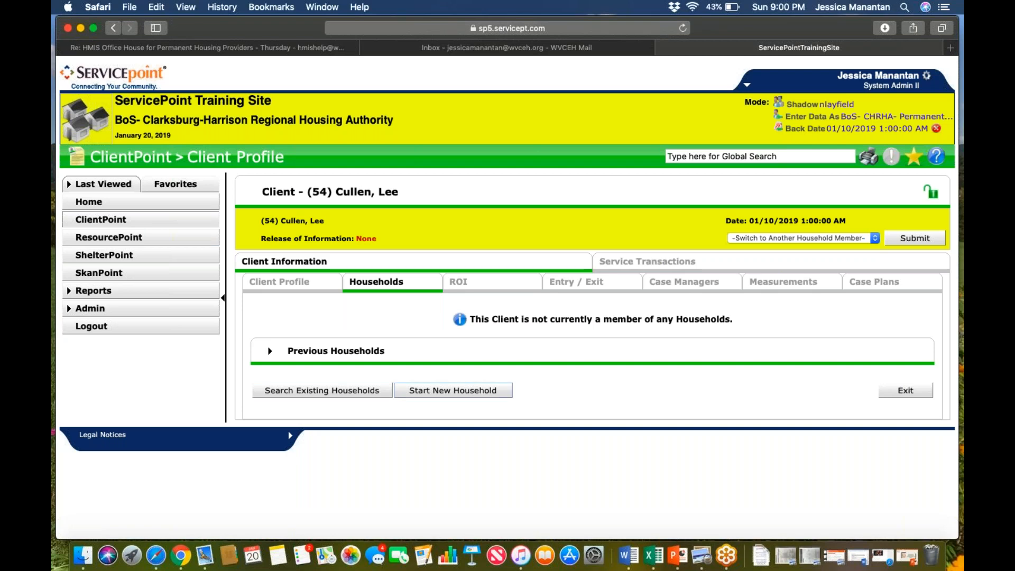
Reopen the head of household's record and check the household members and the program entries and exits
{"action": "left_click", "coordinate": [115, 221]}
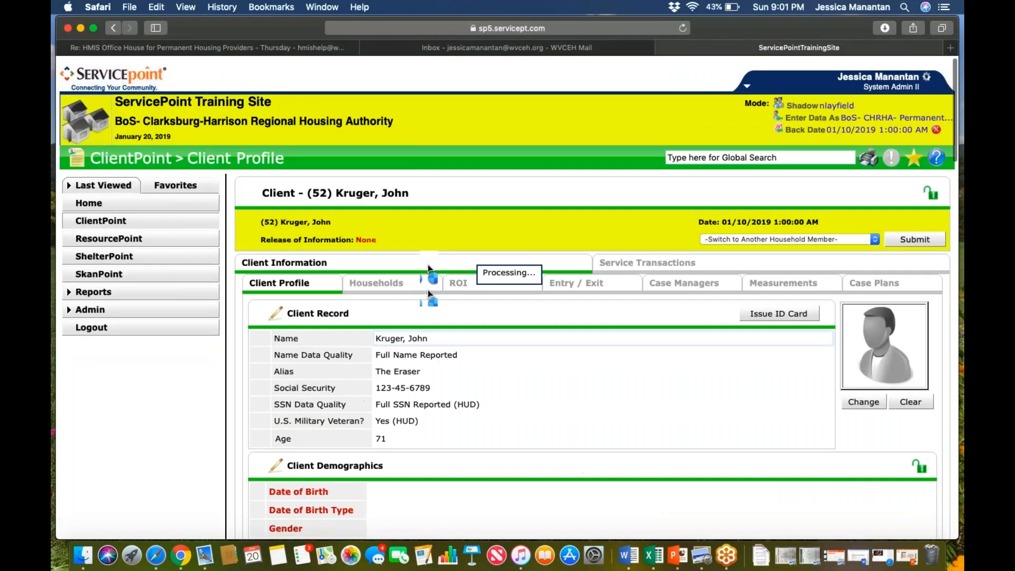
{"action": "left_click", "coordinate": [389, 290]}
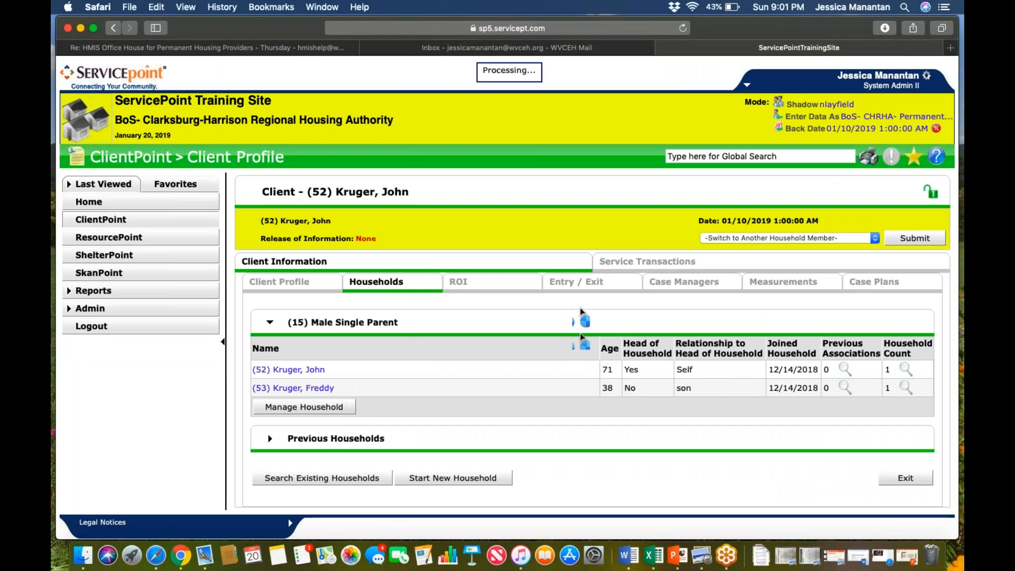
{"action": "left_click", "coordinate": [580, 290]}
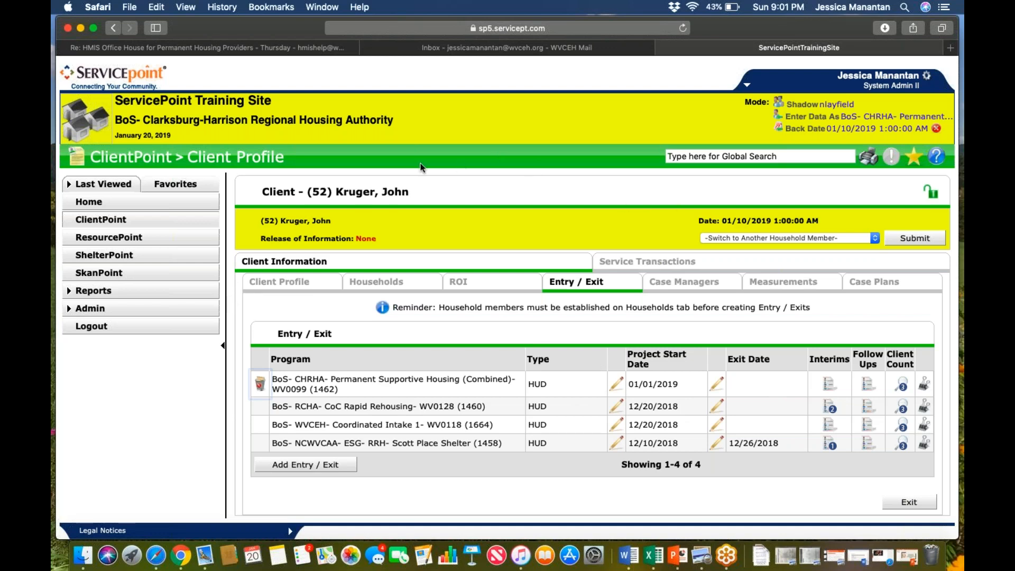
Look up the test client by client ID and open the client's household information
{"action": "left_click", "coordinate": [106, 227]}
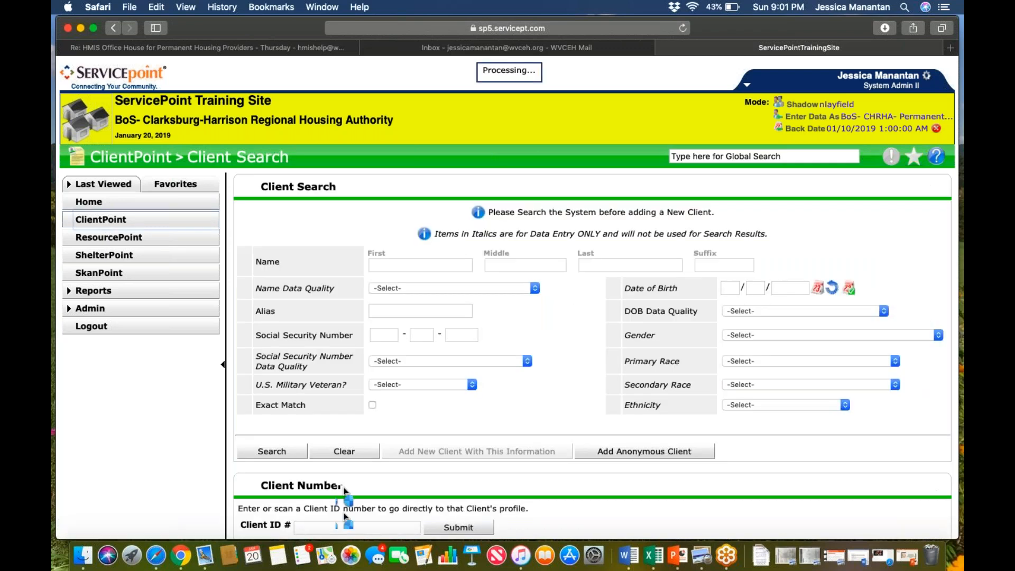
{"action": "type", "text": "4"}
{"action": "key", "text": "Return"}
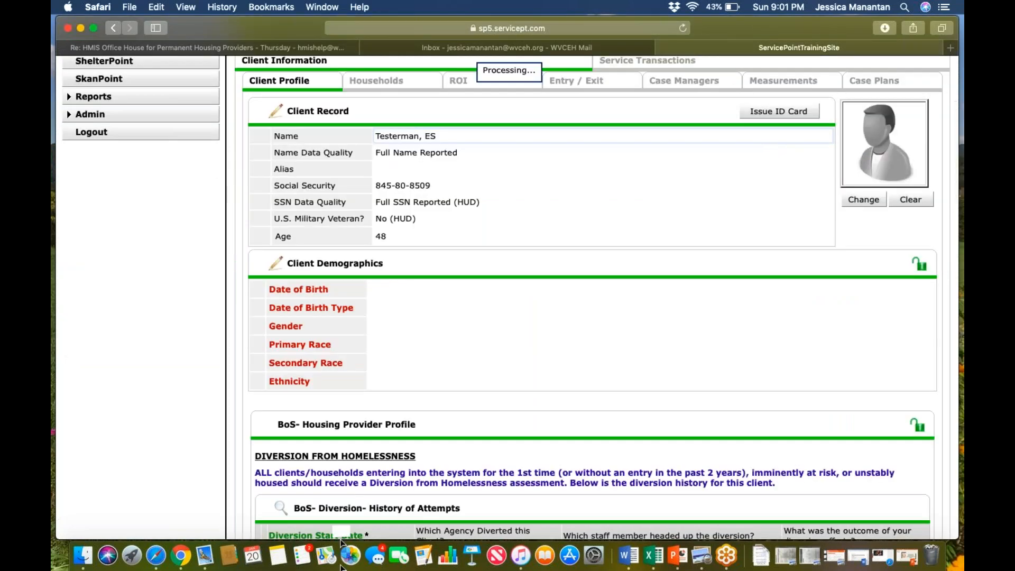
{"action": "scroll", "coordinate": [351, 509], "scroll_direction": "down", "scroll_amount": 2}
{"action": "scroll", "coordinate": [351, 510], "scroll_direction": "up", "scroll_amount": 5}
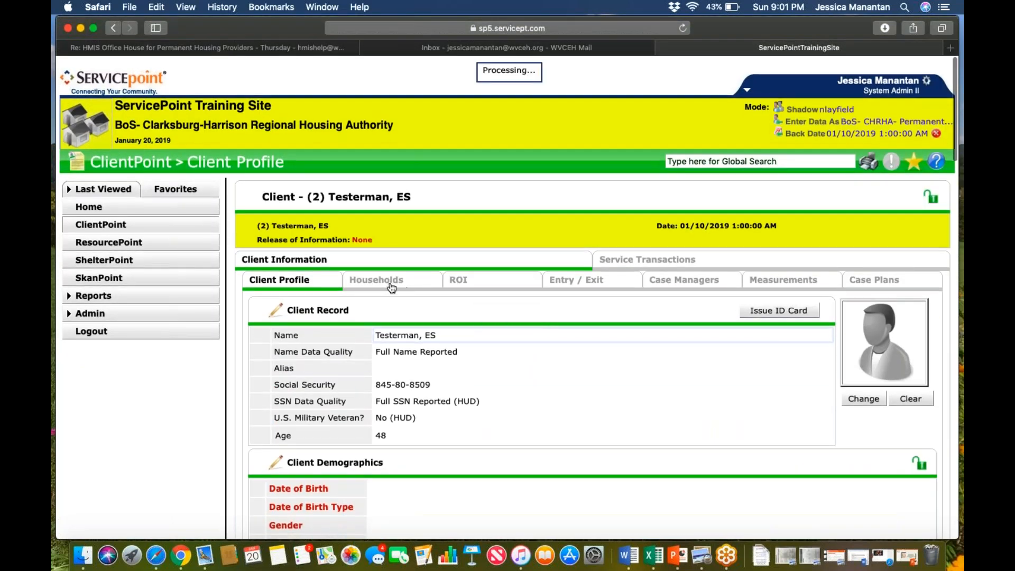
{"action": "left_click", "coordinate": [391, 287]}
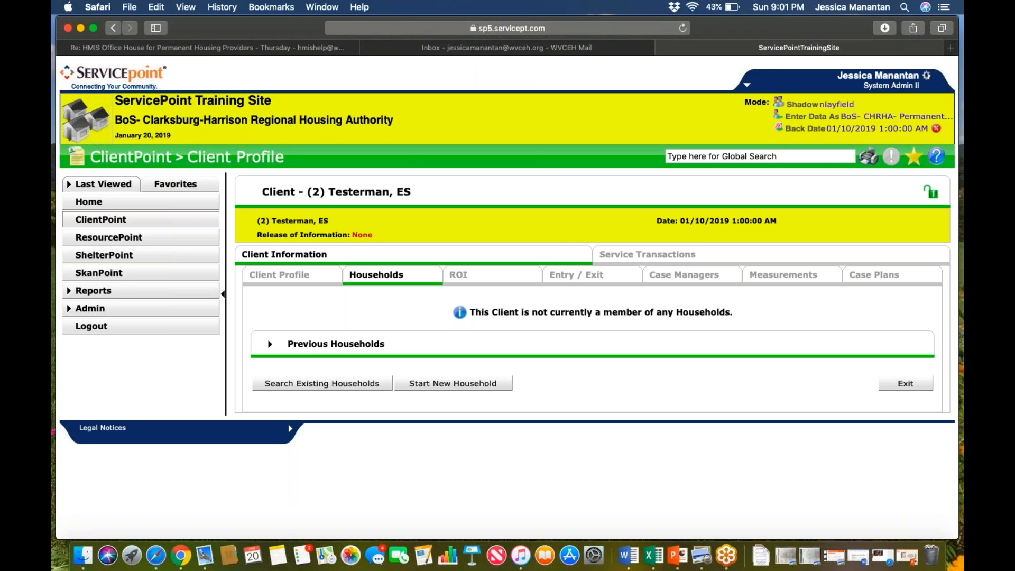
Set the back date to 01/19/2019
{"action": "left_click", "coordinate": [848, 132]}
{"action": "left_click", "coordinate": [383, 304]}
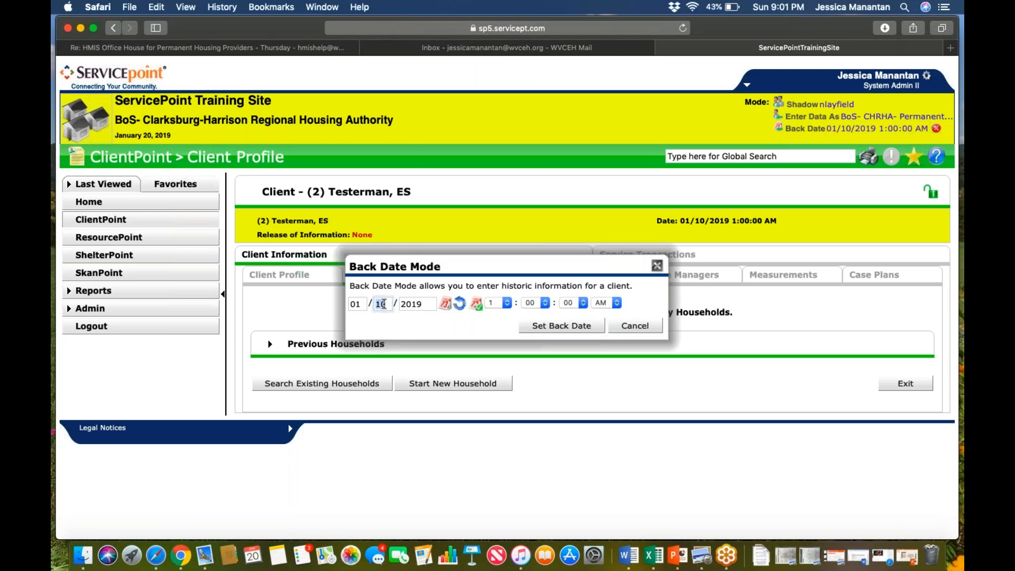
{"action": "type", "text": "19"}
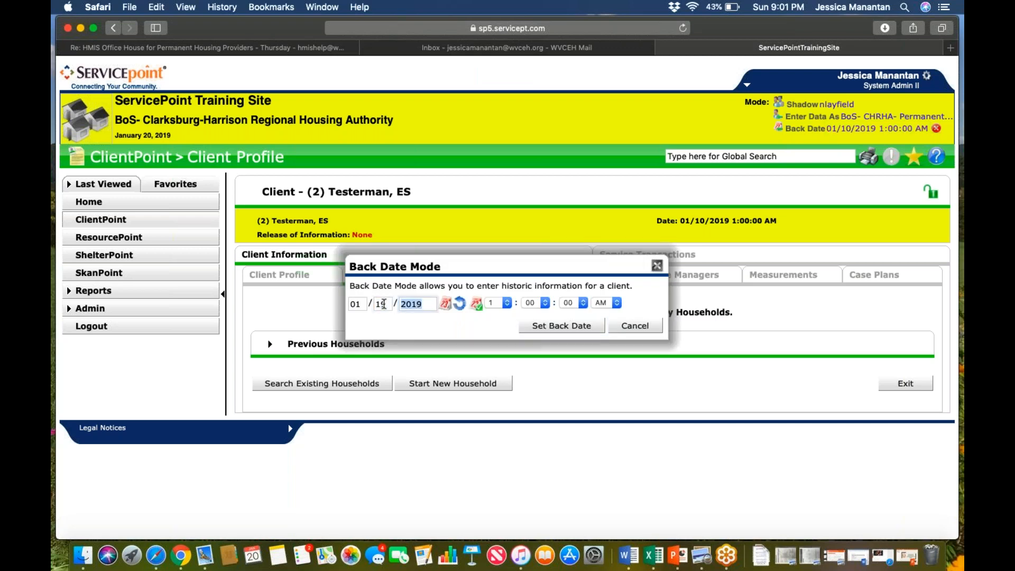
{"action": "left_click", "coordinate": [551, 326]}
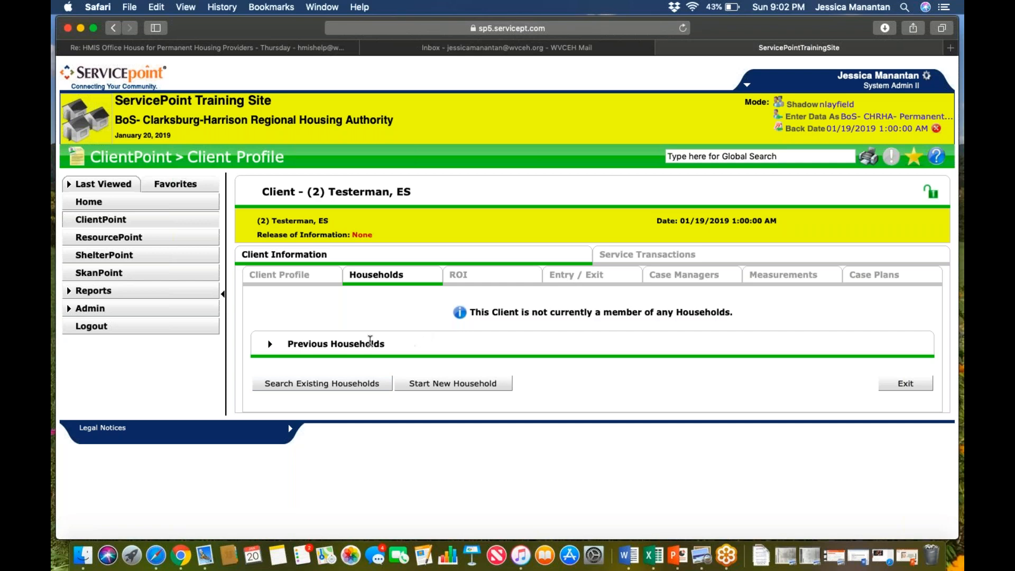
Start a new household for the client and set the household type to Couple With No Children
{"action": "left_click", "coordinate": [452, 384]}
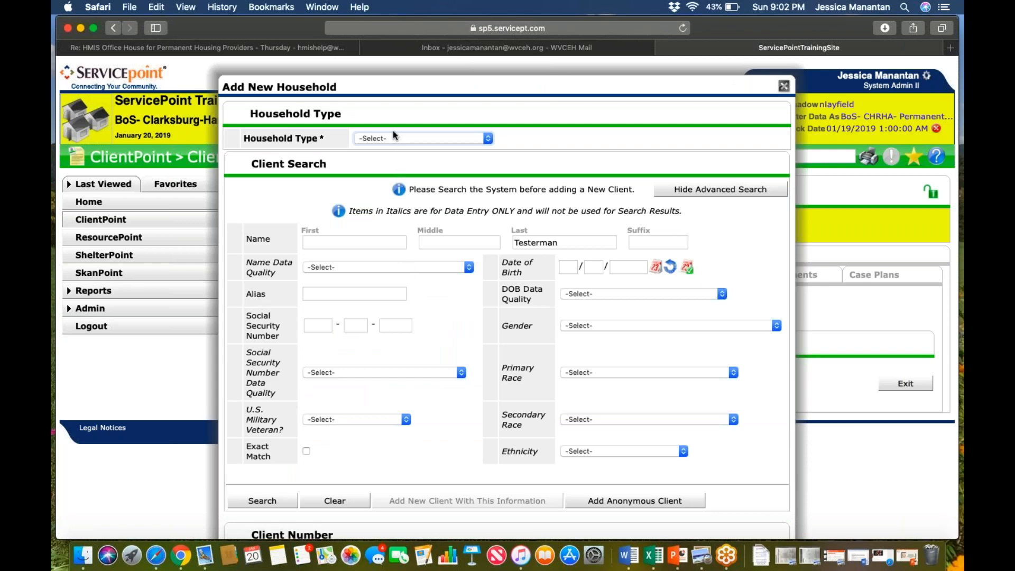
{"action": "scroll", "coordinate": [397, 176], "scroll_direction": "down", "scroll_amount": 3}
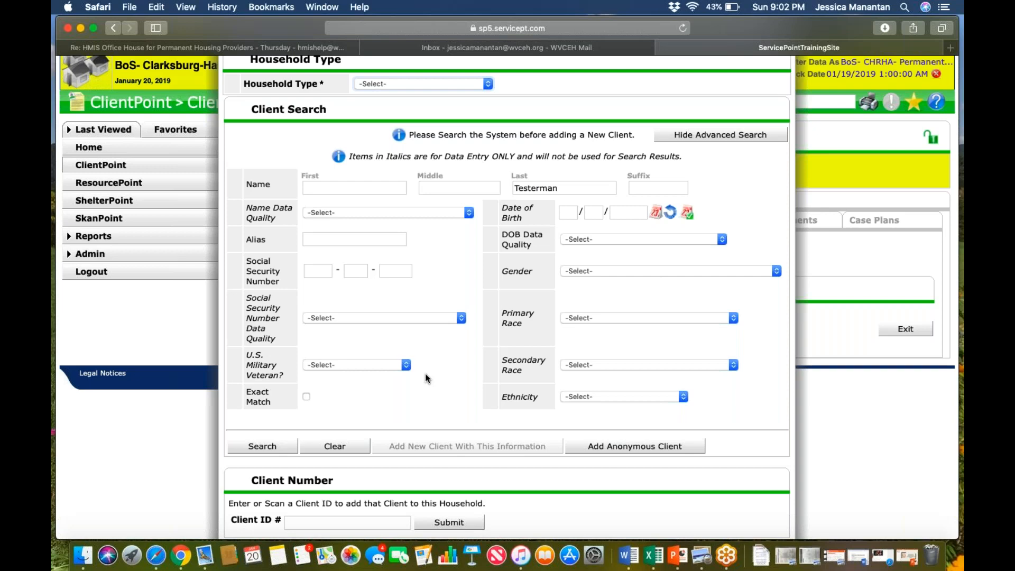
{"action": "scroll", "coordinate": [414, 413], "scroll_direction": "down", "scroll_amount": 5}
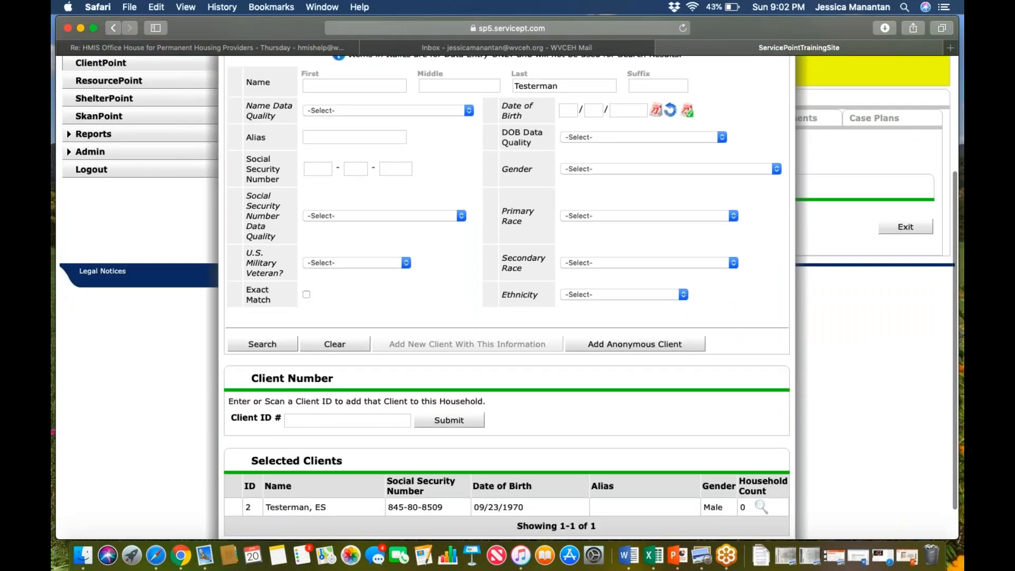
{"action": "scroll", "coordinate": [407, 341], "scroll_direction": "up", "scroll_amount": 4}
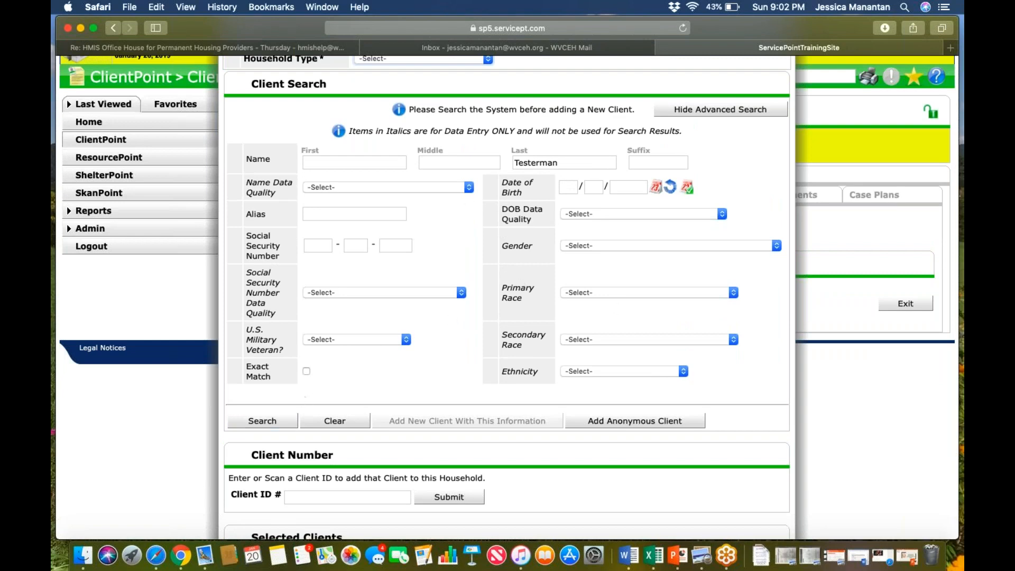
{"action": "scroll", "coordinate": [414, 308], "scroll_direction": "up", "scroll_amount": 3}
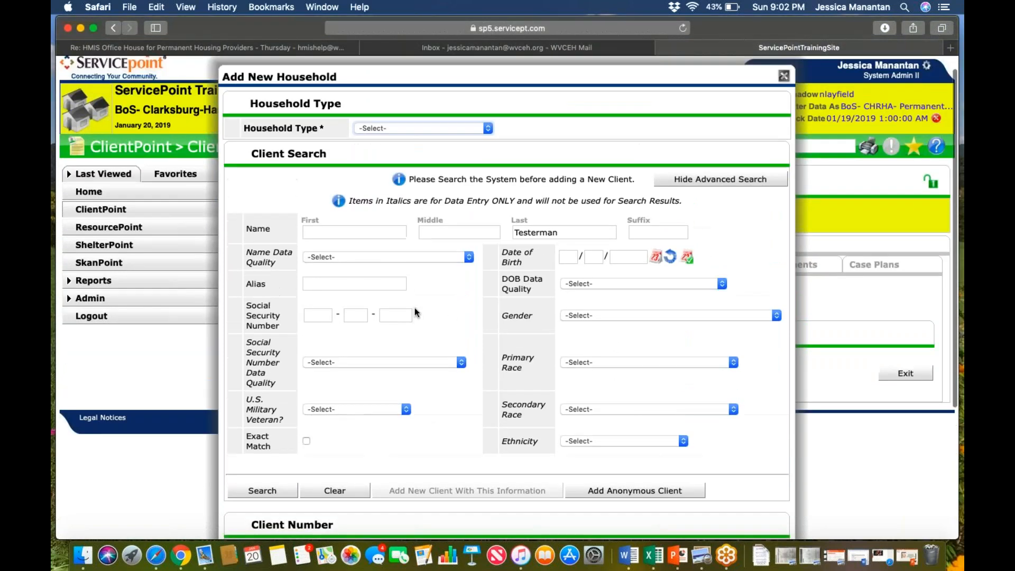
{"action": "left_click", "coordinate": [395, 142]}
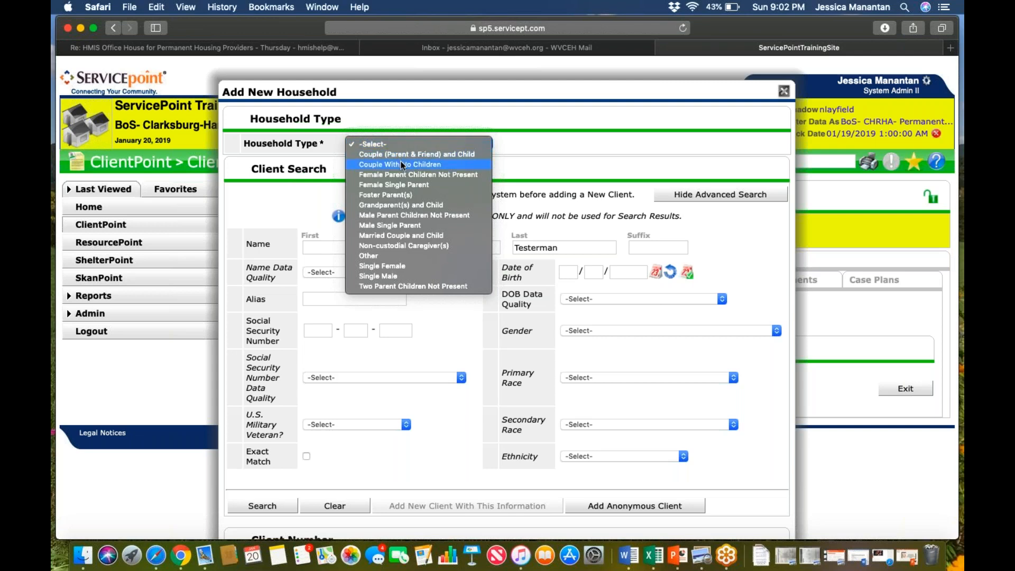
{"action": "left_click", "coordinate": [400, 164]}
Add the second client to the new household by client ID and continue to the household information
{"action": "scroll", "coordinate": [405, 182], "scroll_direction": "down", "scroll_amount": 5}
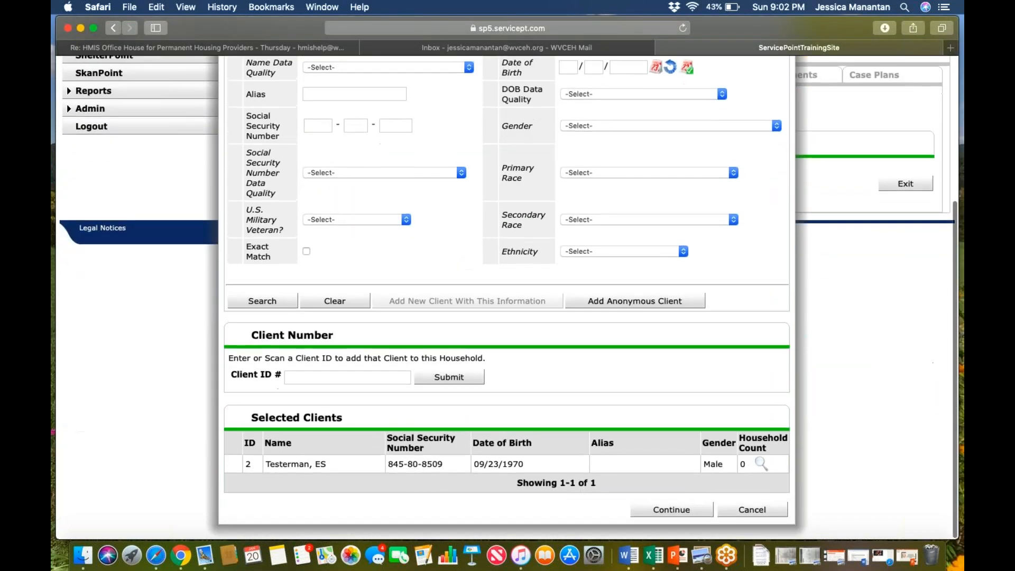
{"action": "left_click", "coordinate": [306, 378]}
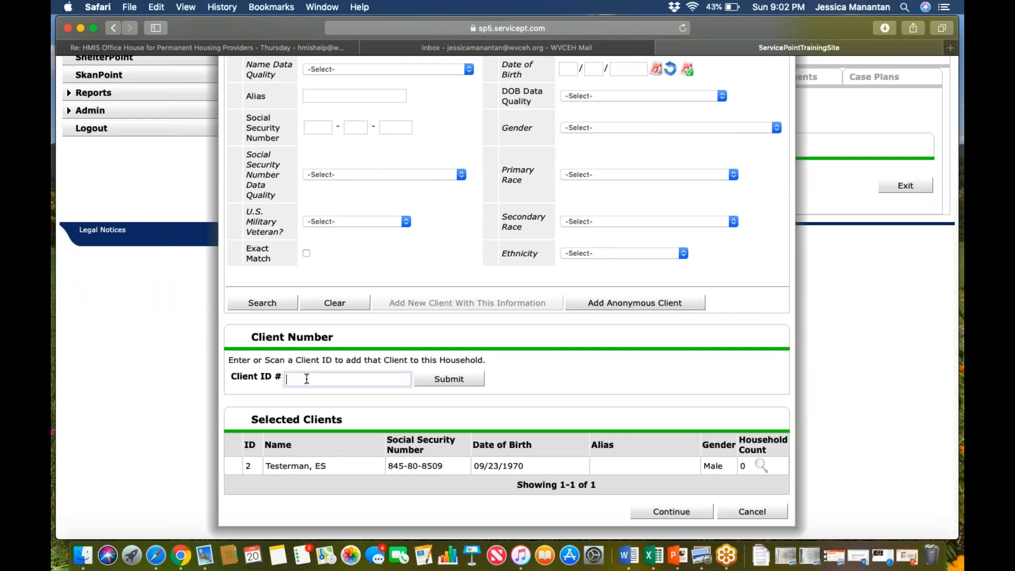
{"action": "type", "text": "54"}
{"action": "key", "text": "Return"}
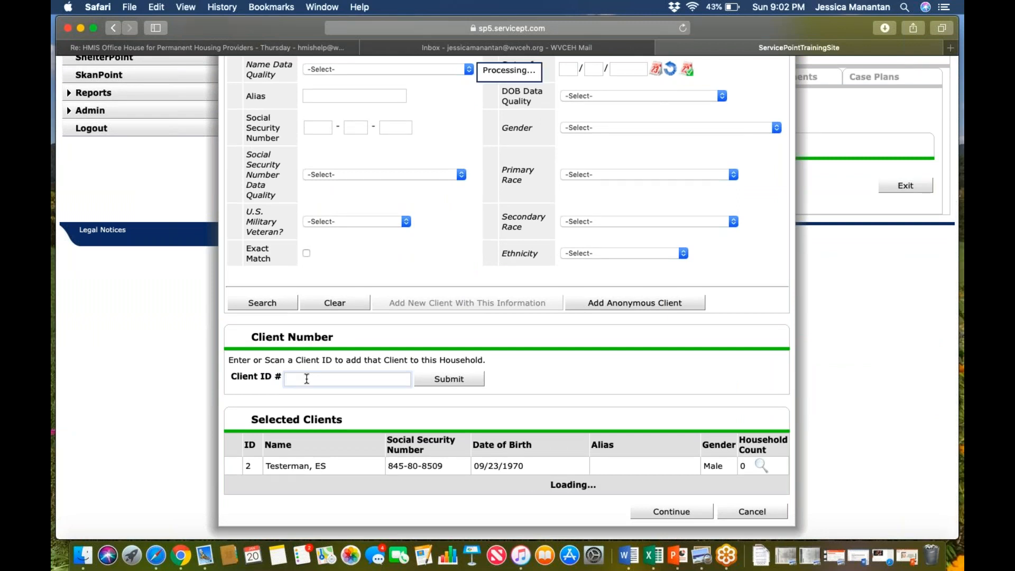
{"action": "scroll", "coordinate": [314, 400], "scroll_direction": "down", "scroll_amount": 1}
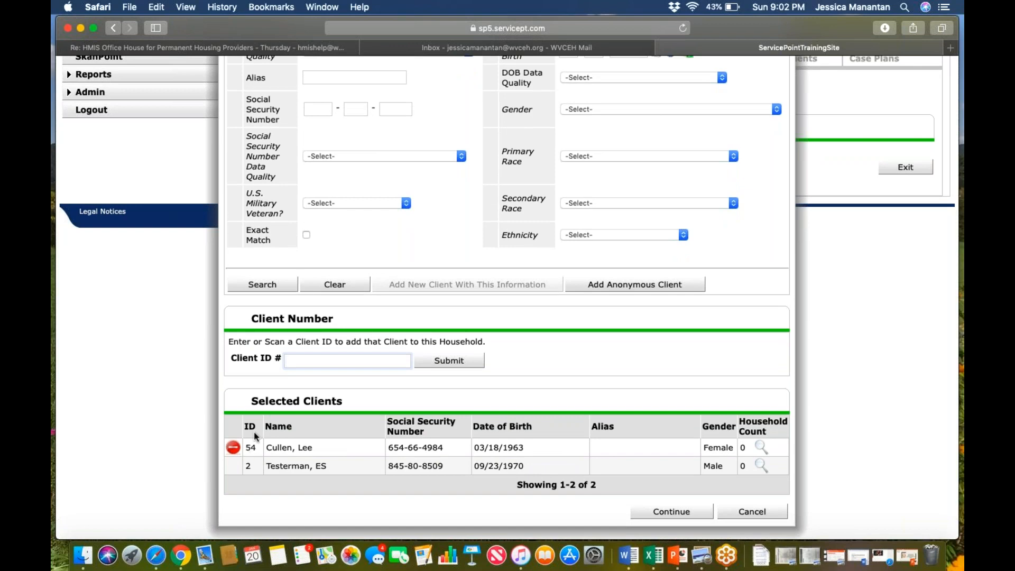
{"action": "left_click", "coordinate": [671, 511]}
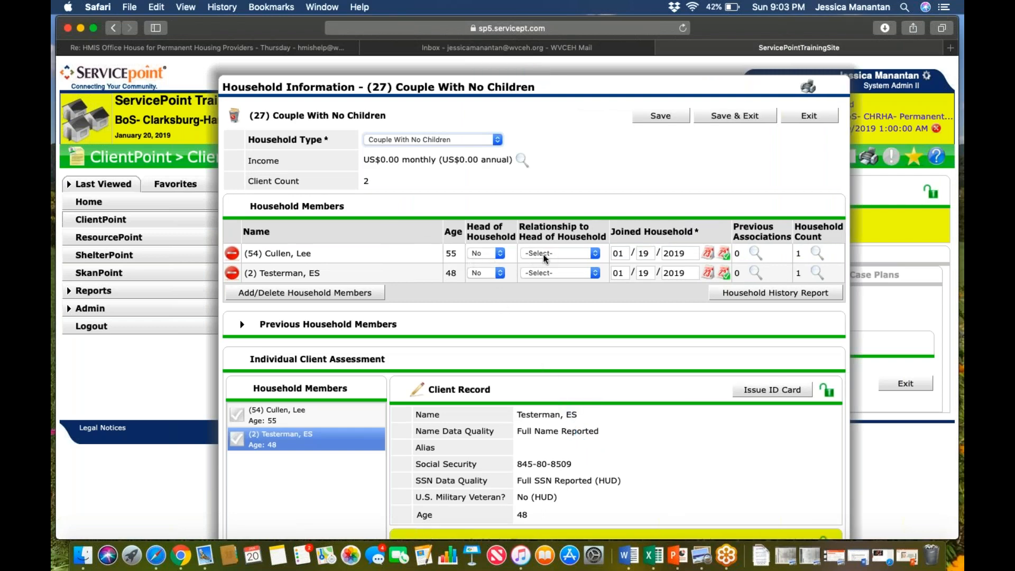
Make the original client head of household and set the added member's relationship to significant other
{"action": "left_click", "coordinate": [500, 272]}
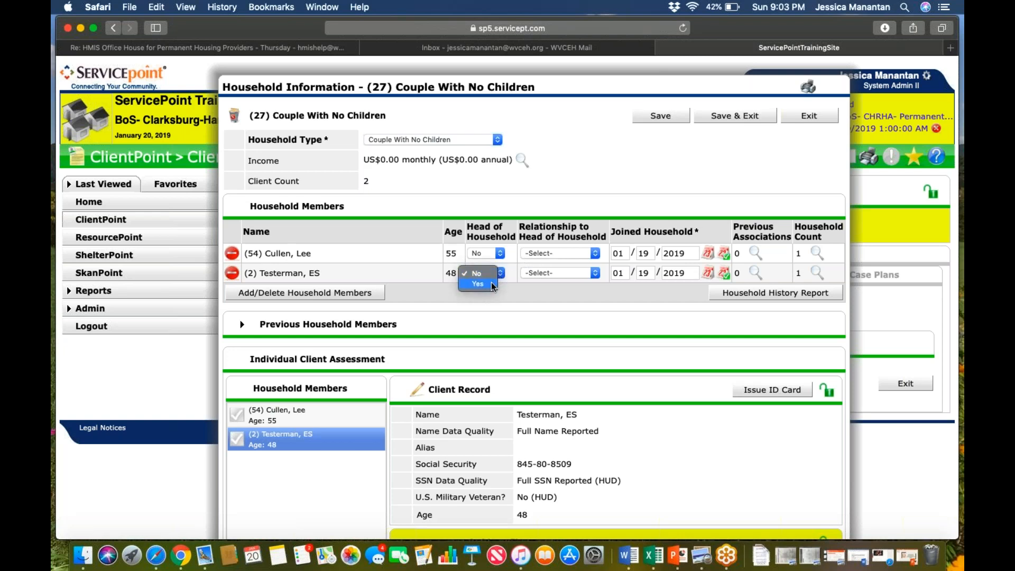
{"action": "left_click", "coordinate": [492, 286]}
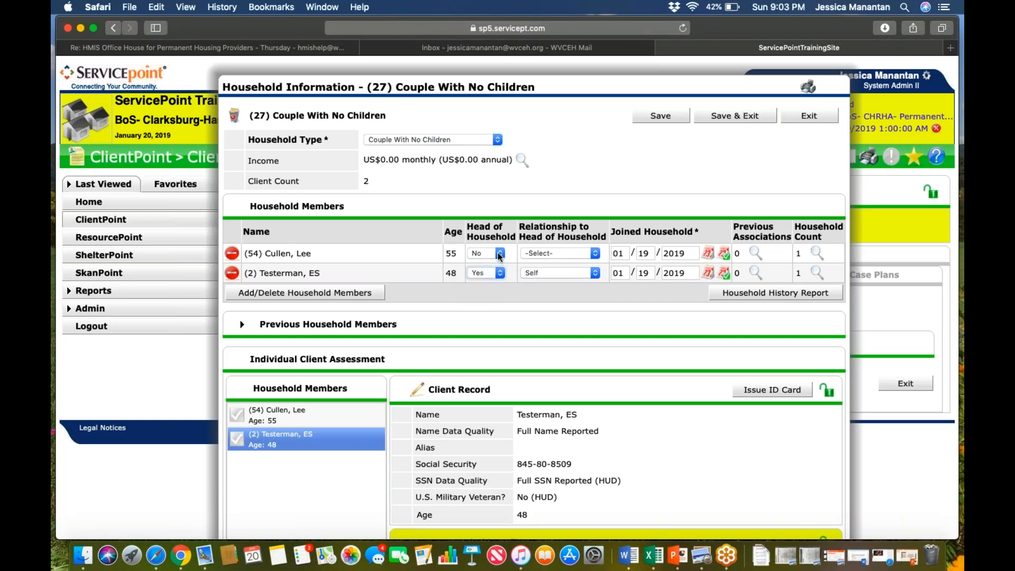
{"action": "left_click", "coordinate": [539, 257]}
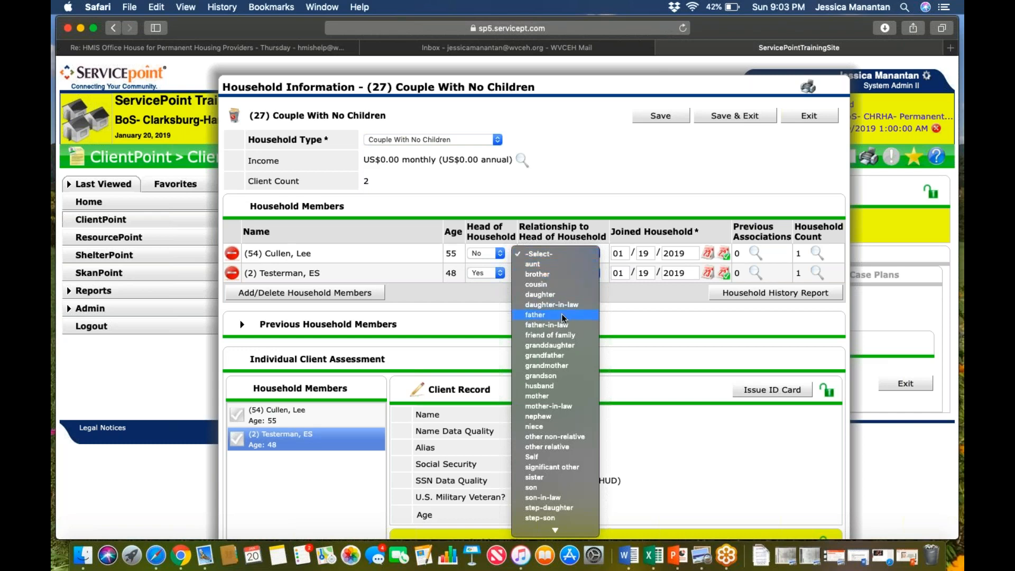
{"action": "left_click", "coordinate": [549, 467]}
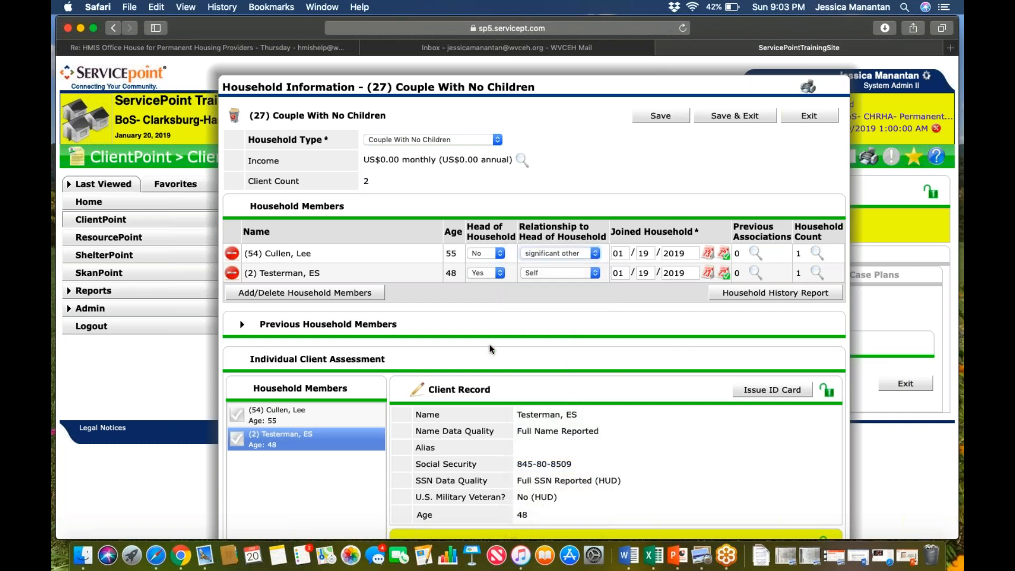
Review the head of household's profile assessment and save the household information
{"action": "scroll", "coordinate": [565, 488], "scroll_direction": "down", "scroll_amount": 5}
{"action": "scroll", "coordinate": [565, 489], "scroll_direction": "down", "scroll_amount": 3}
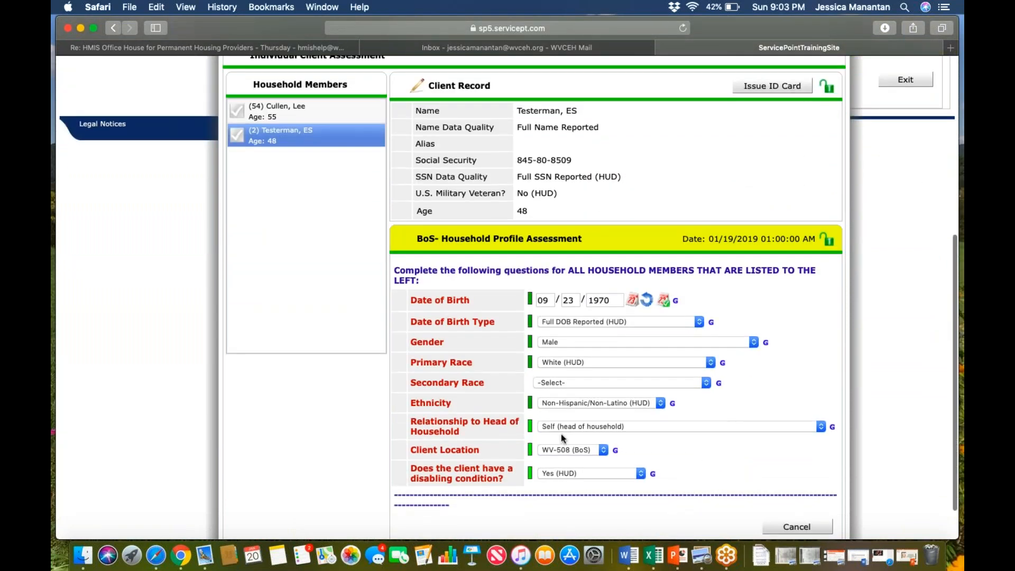
{"action": "scroll", "coordinate": [553, 362], "scroll_direction": "up", "scroll_amount": 2}
{"action": "scroll", "coordinate": [554, 362], "scroll_direction": "down", "scroll_amount": 3}
{"action": "scroll", "coordinate": [554, 361], "scroll_direction": "up", "scroll_amount": 2}
{"action": "scroll", "coordinate": [554, 362], "scroll_direction": "down", "scroll_amount": 2}
{"action": "left_click", "coordinate": [664, 510]}
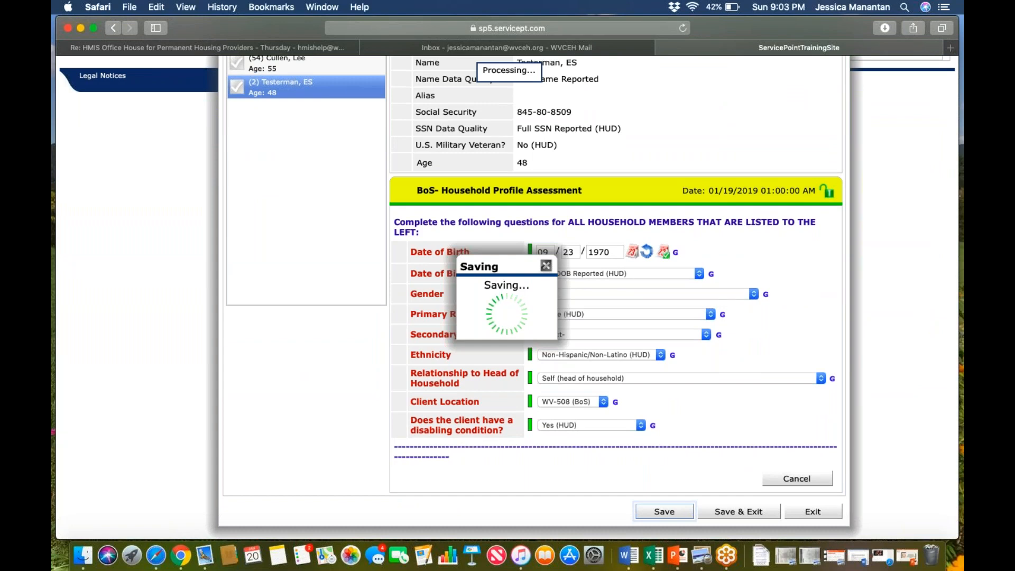
Review the significant other's household profile assessment, then save and exit the household information
{"action": "scroll", "coordinate": [306, 285], "scroll_direction": "up", "scroll_amount": 5}
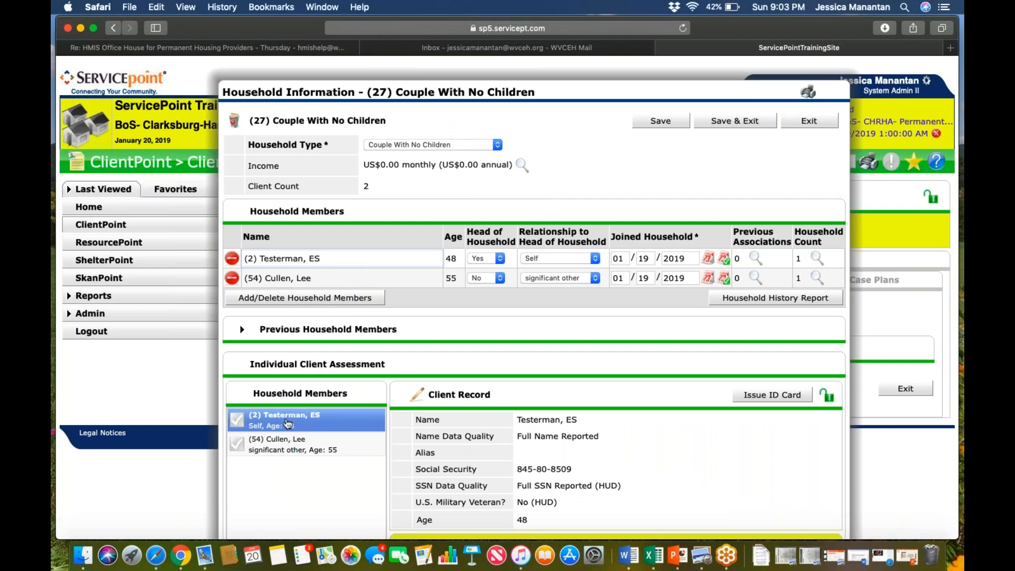
{"action": "left_click", "coordinate": [291, 446]}
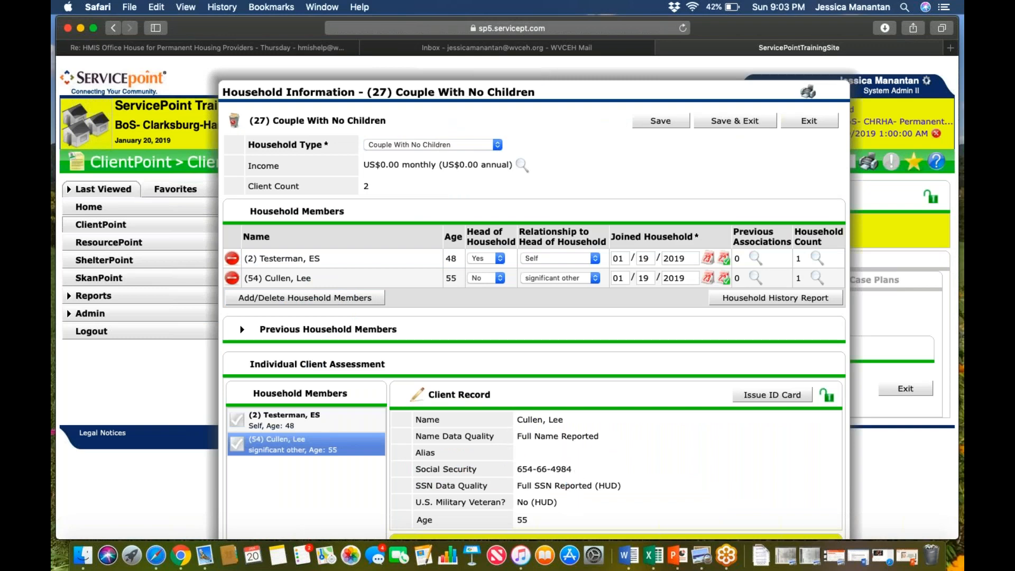
{"action": "scroll", "coordinate": [317, 343], "scroll_direction": "down", "scroll_amount": 4}
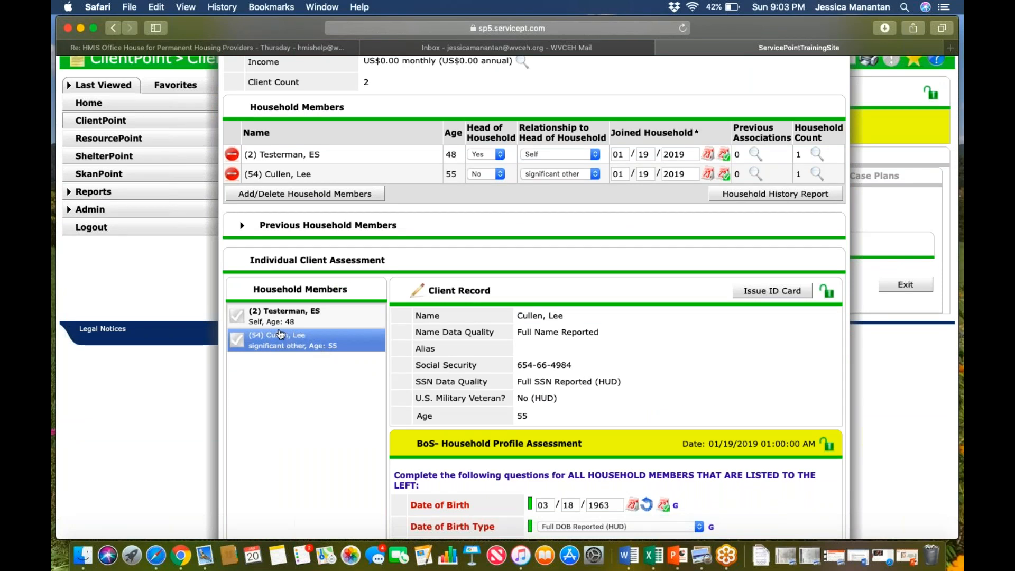
{"action": "scroll", "coordinate": [659, 361], "scroll_direction": "down", "scroll_amount": 10}
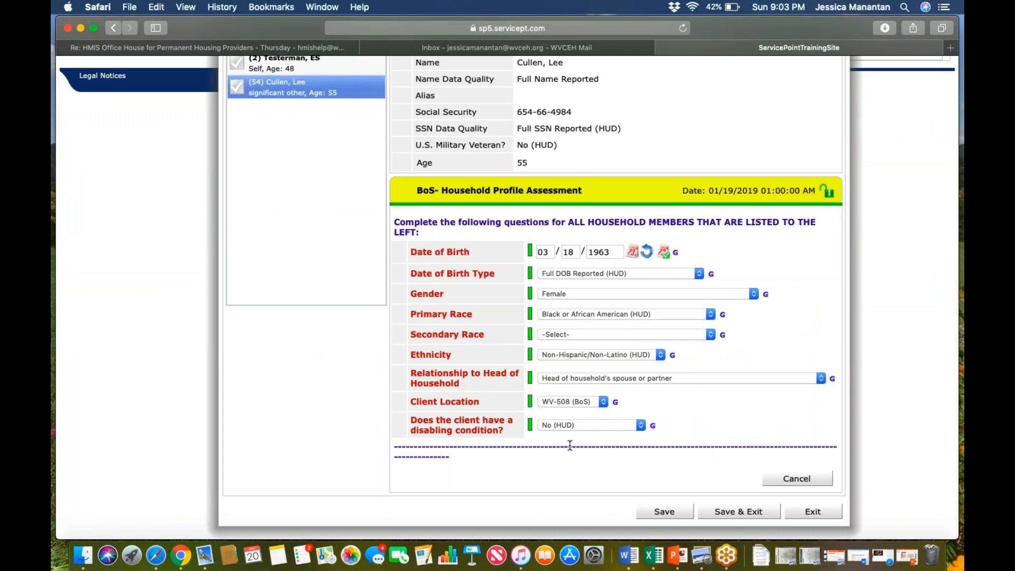
{"action": "left_click", "coordinate": [711, 510]}
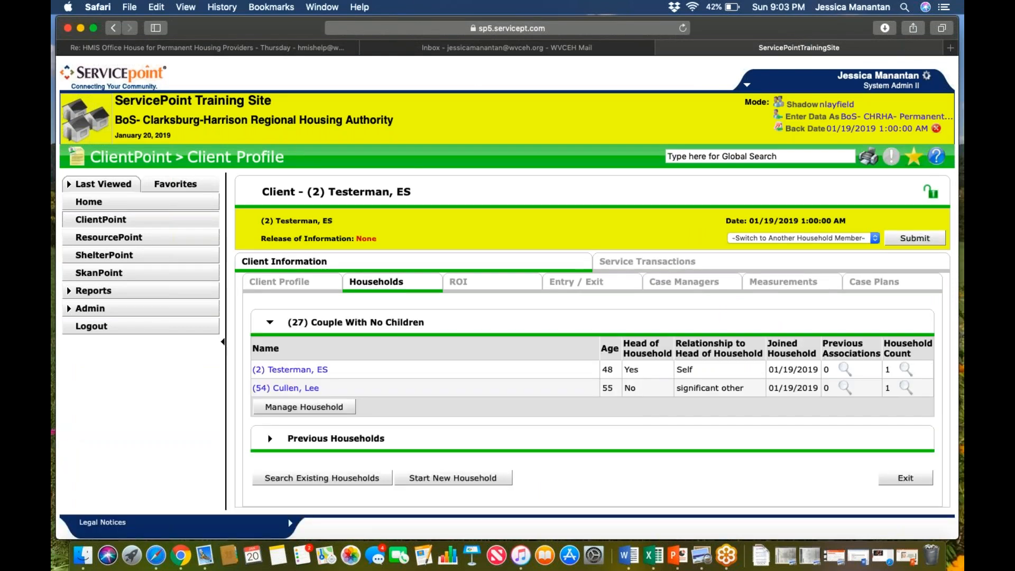
Open the client's CHRHA Permanent Supportive Housing entry and include the significant other as an additional household member
{"action": "left_click", "coordinate": [581, 288]}
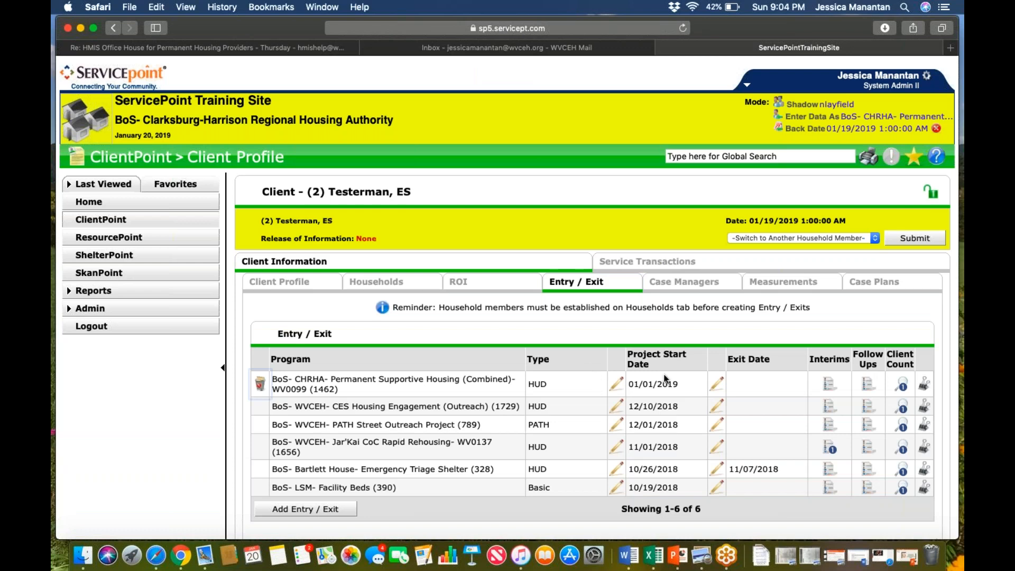
{"action": "left_click", "coordinate": [619, 387]}
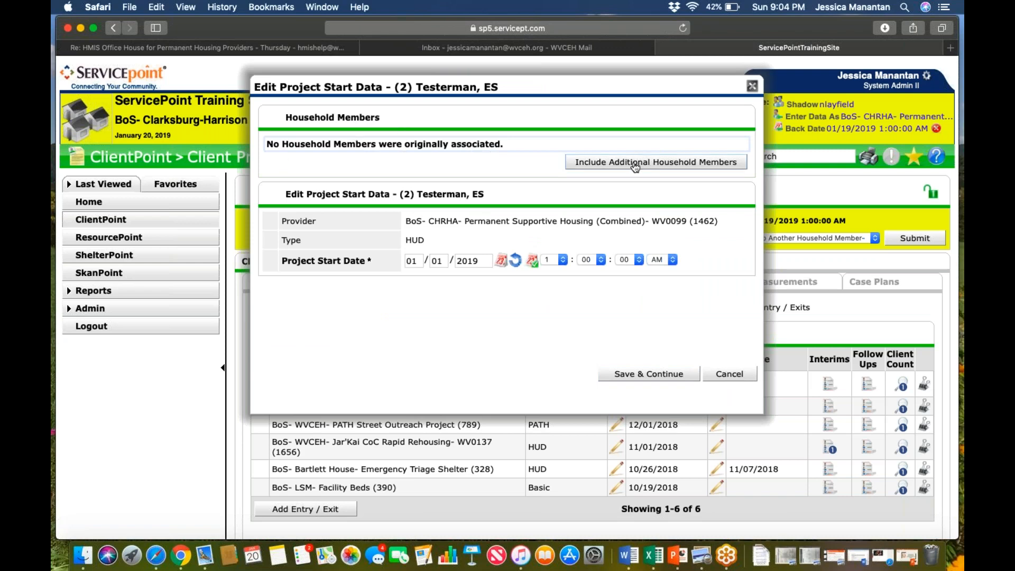
{"action": "left_click", "coordinate": [643, 372]}
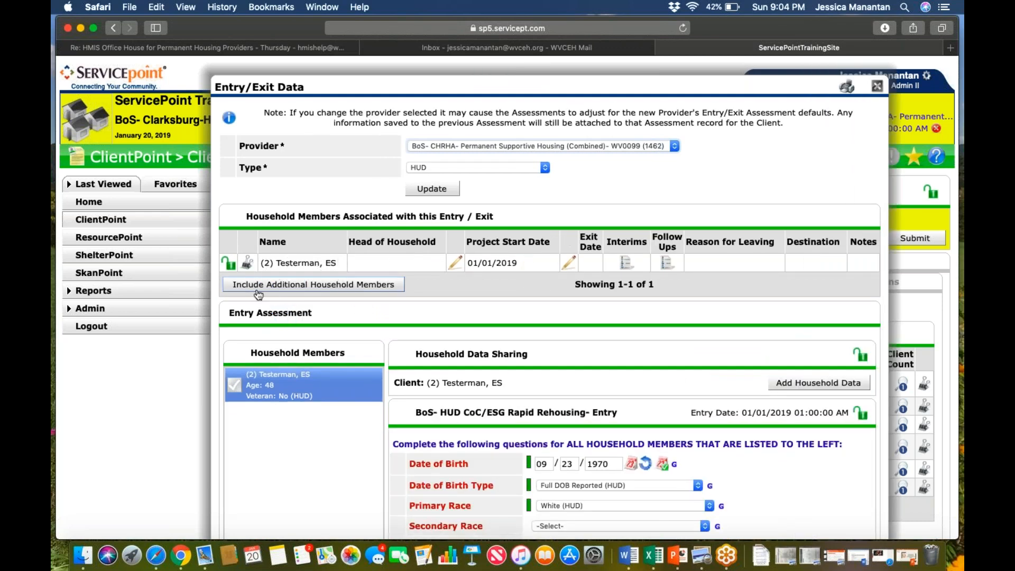
{"action": "left_click", "coordinate": [287, 286]}
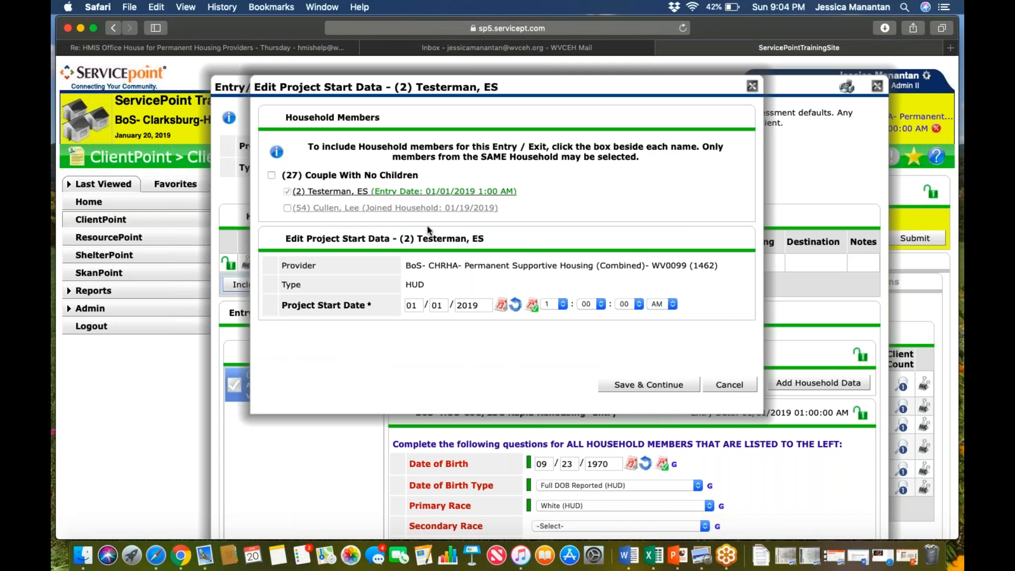
{"action": "left_click", "coordinate": [287, 207]}
{"action": "left_click", "coordinate": [639, 385]}
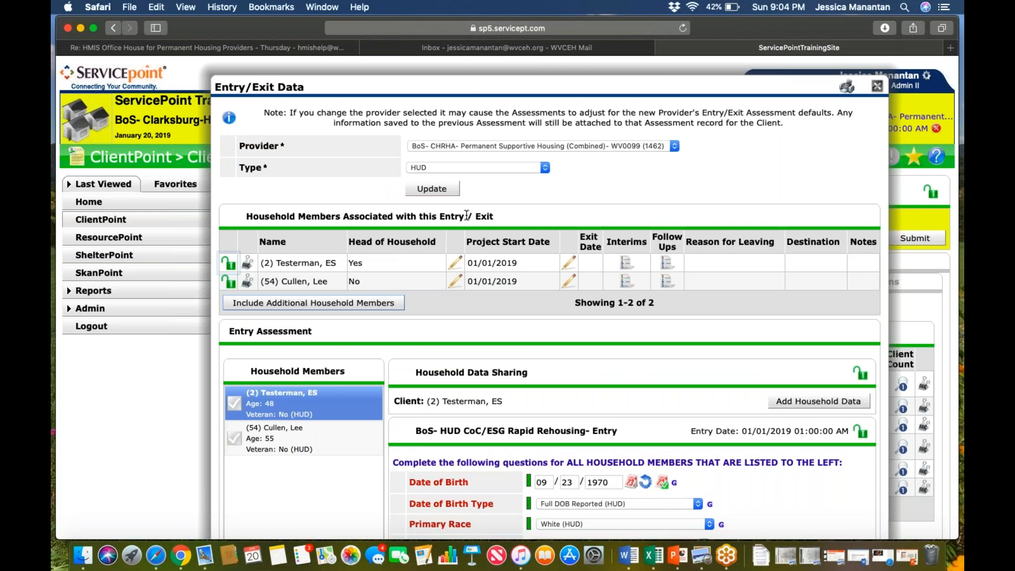
{"action": "left_click", "coordinate": [456, 282]}
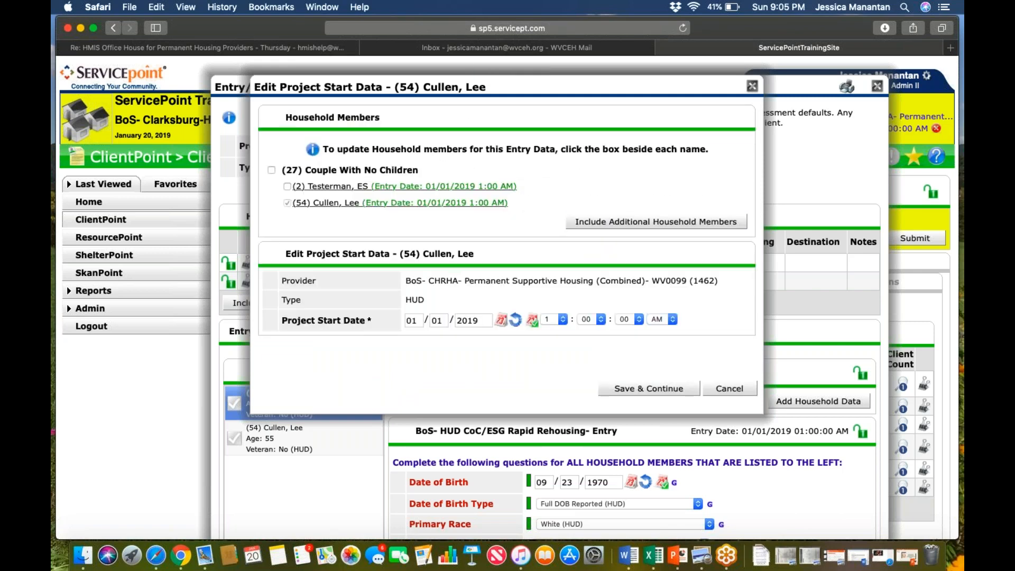
{"action": "left_click", "coordinate": [287, 186]}
{"action": "left_click", "coordinate": [287, 187]}
{"action": "left_click", "coordinate": [729, 389]}
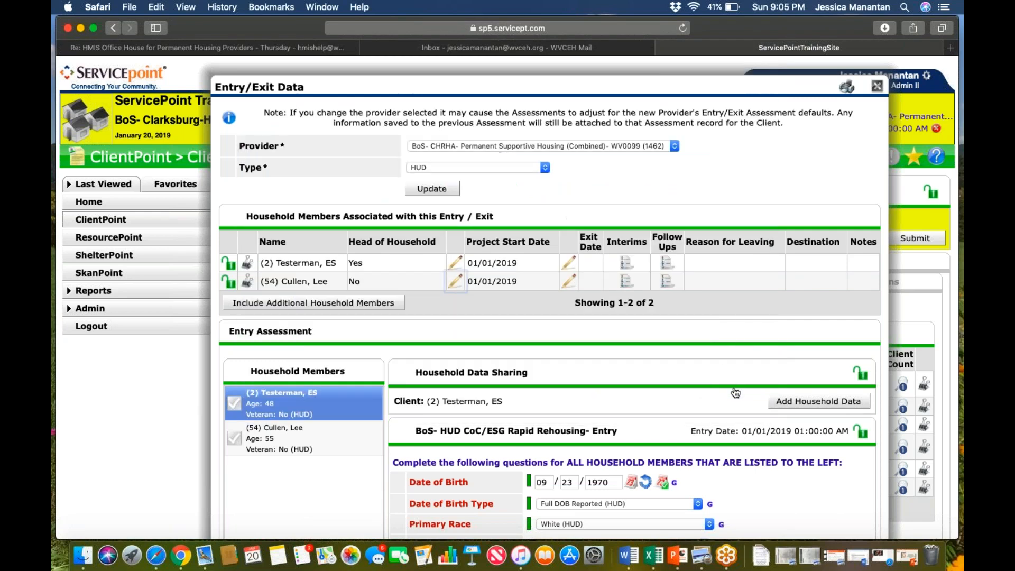
Set the significant other's project start date to 01/19/2019, then save and exit the Permanent Supportive Housing entry
{"action": "left_click", "coordinate": [455, 281]}
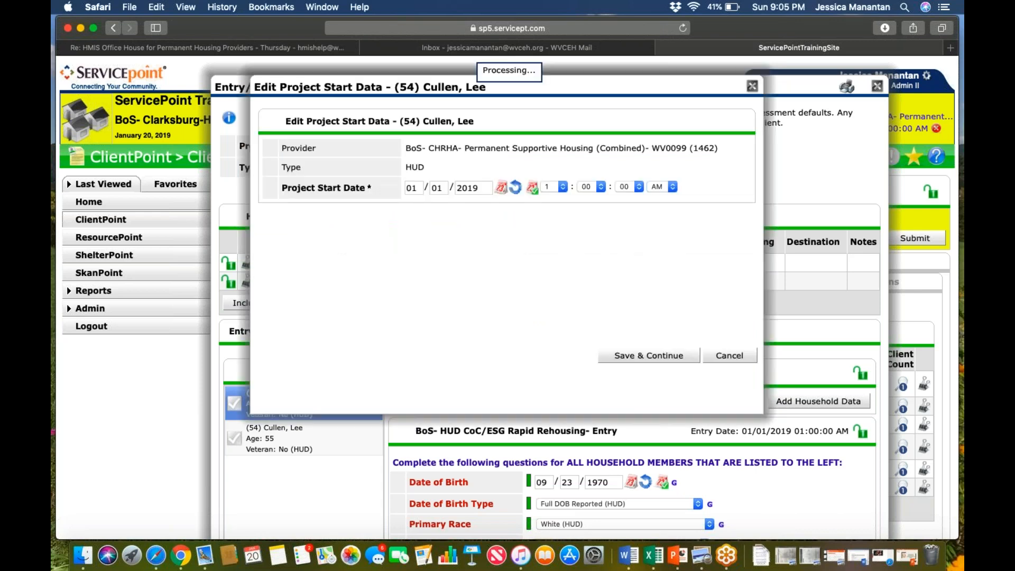
{"action": "left_click", "coordinate": [441, 315]}
{"action": "type", "text": "19"}
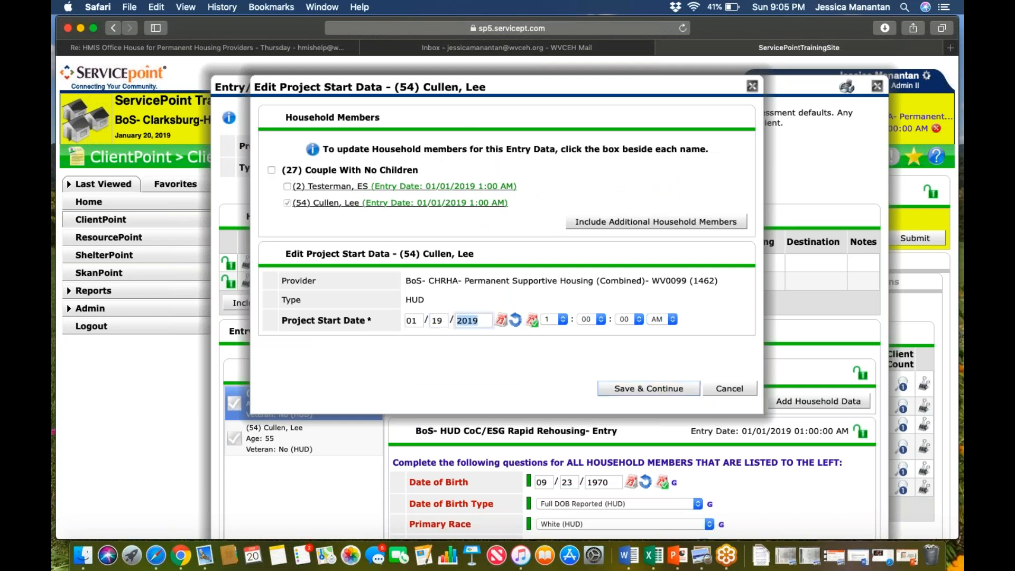
{"action": "left_click", "coordinate": [626, 389]}
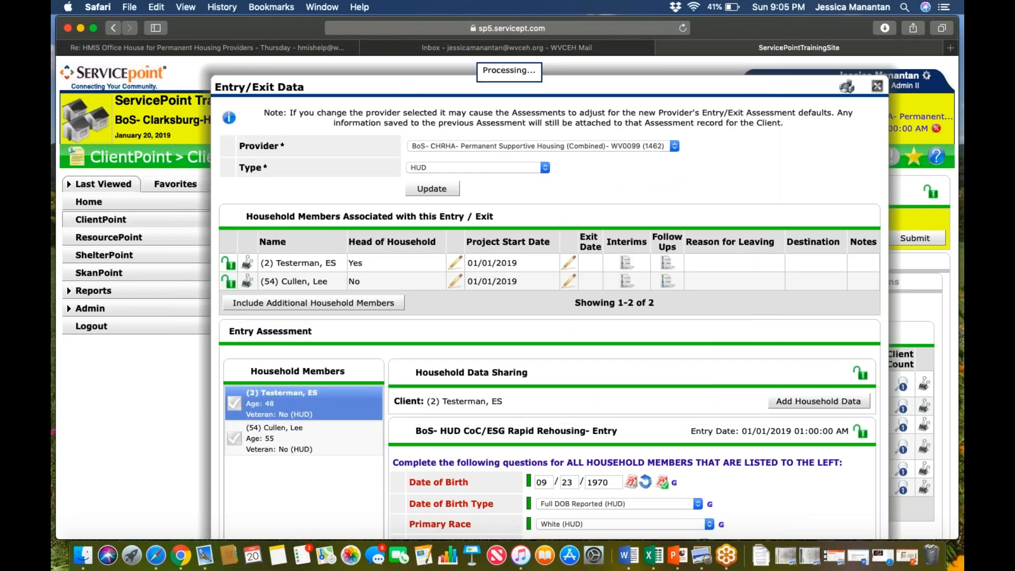
{"action": "key", "text": "XF86AudioMute"}
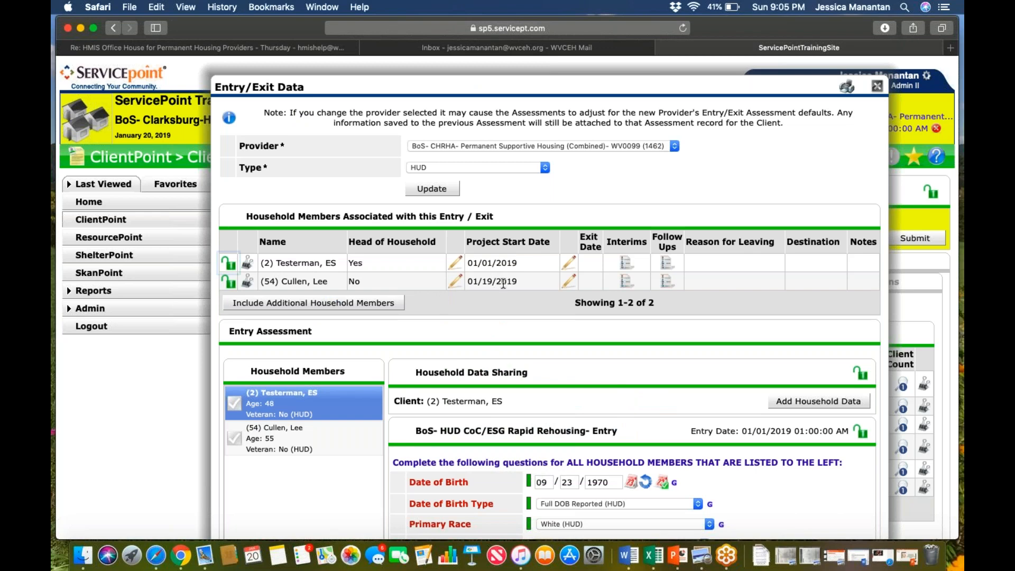
{"action": "scroll", "coordinate": [505, 291], "scroll_direction": "down", "scroll_amount": 20}
{"action": "scroll", "coordinate": [506, 292], "scroll_direction": "down", "scroll_amount": 10}
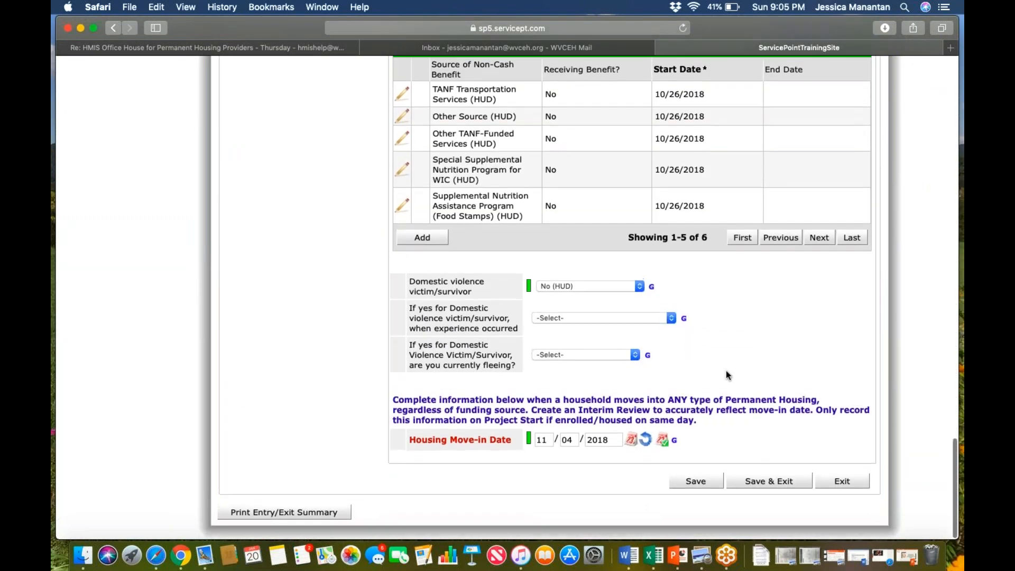
{"action": "left_click", "coordinate": [775, 483]}
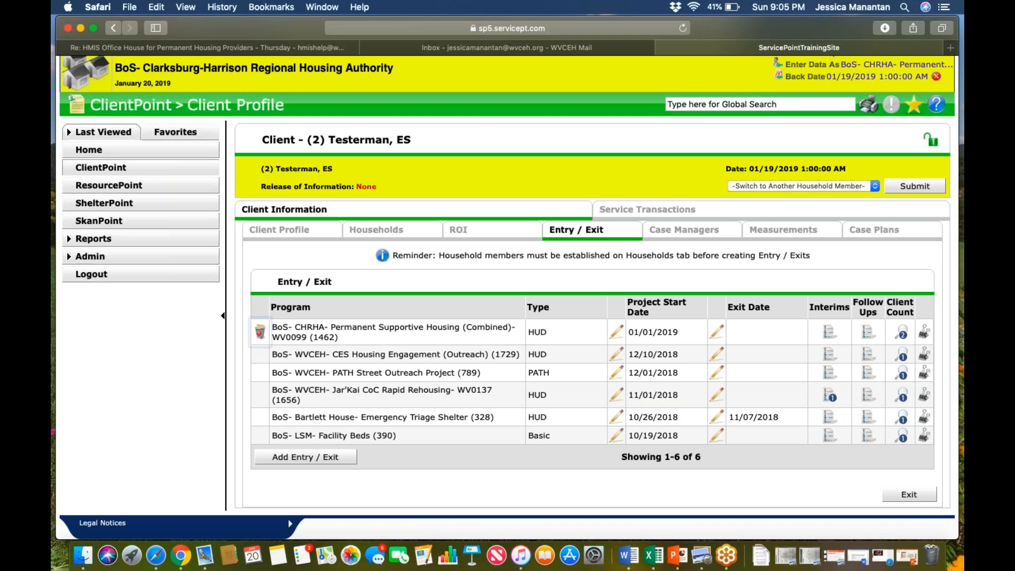
Reopen the Permanent Supportive Housing entry, check both members' project start dates and the entry assessment, and close it
{"action": "left_click", "coordinate": [616, 333]}
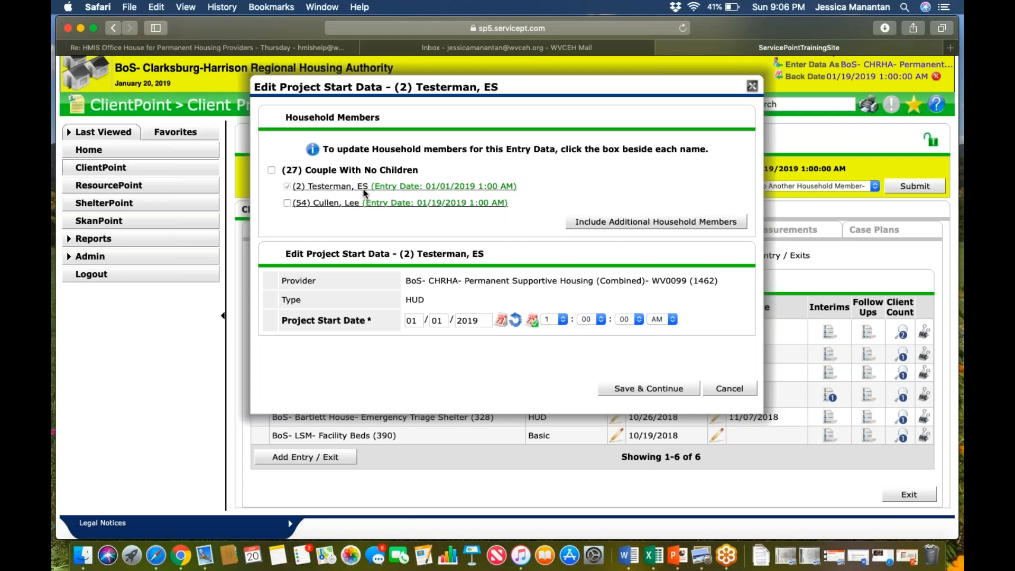
{"action": "left_click", "coordinate": [287, 205]}
{"action": "left_click", "coordinate": [287, 203]}
{"action": "left_click", "coordinate": [661, 391]}
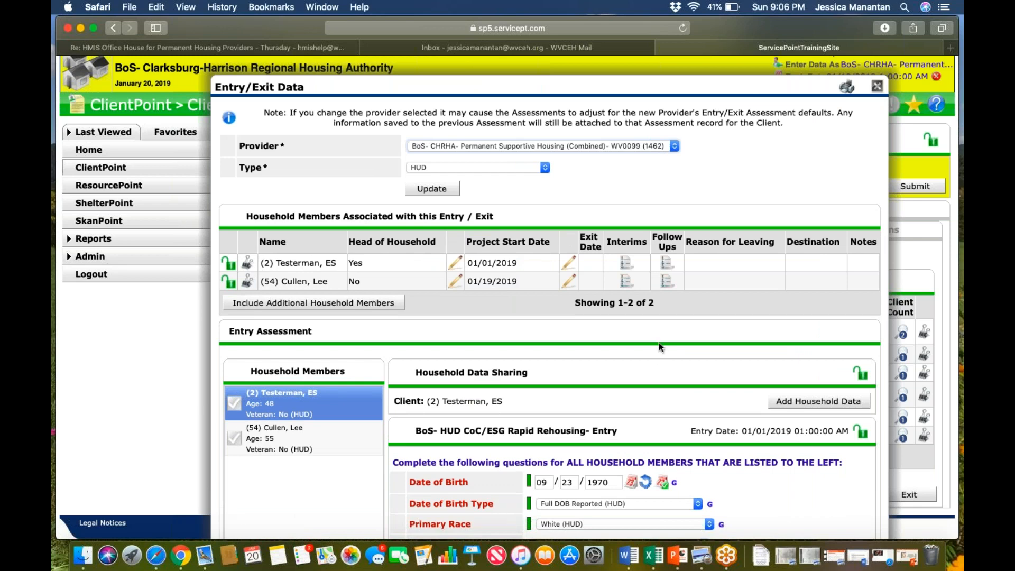
{"action": "scroll", "coordinate": [658, 343], "scroll_direction": "down", "scroll_amount": 20}
{"action": "scroll", "coordinate": [682, 366], "scroll_direction": "up", "scroll_amount": 20}
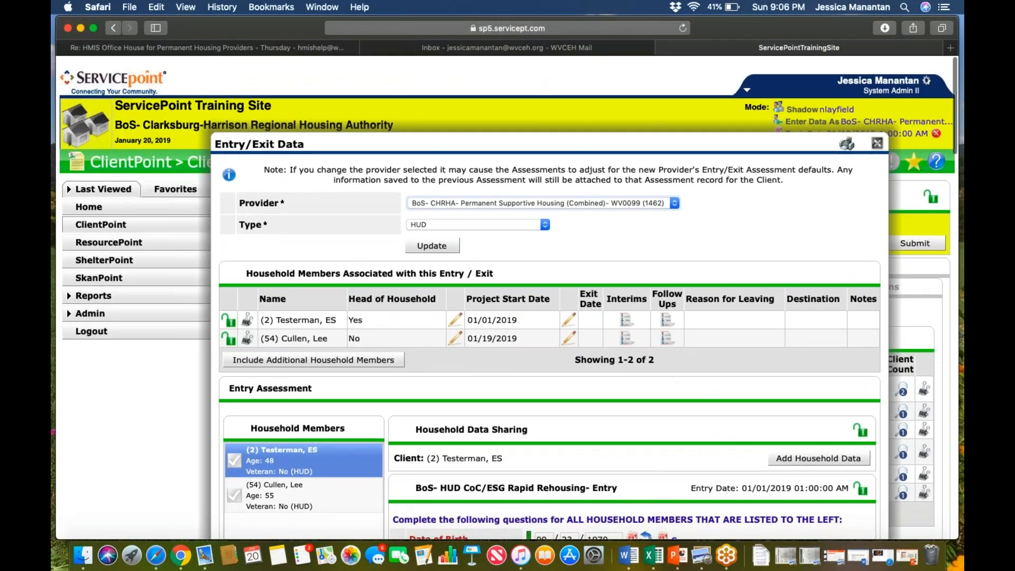
{"action": "left_click", "coordinate": [877, 145]}
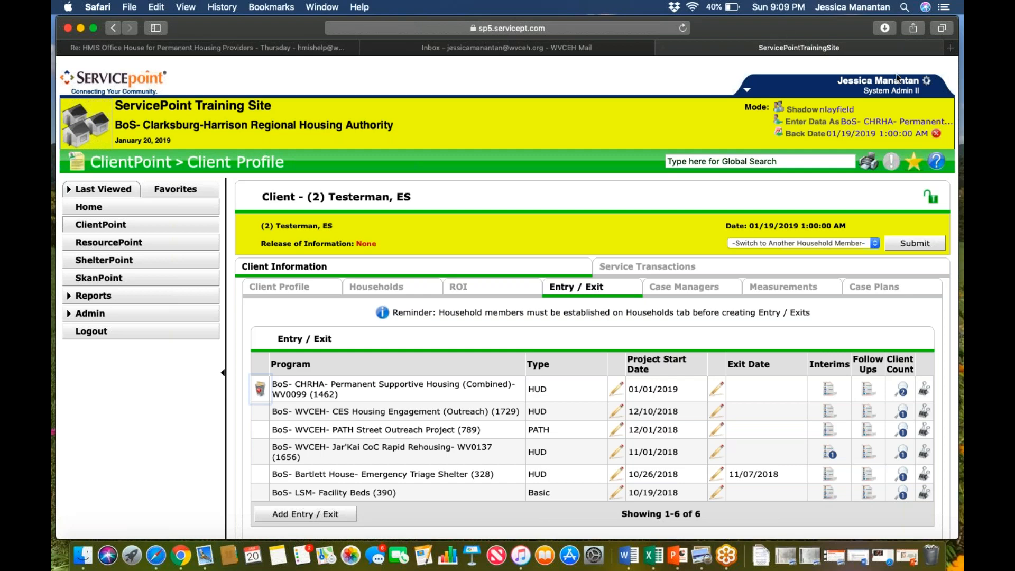
{"action": "left_click", "coordinate": [956, 43]}
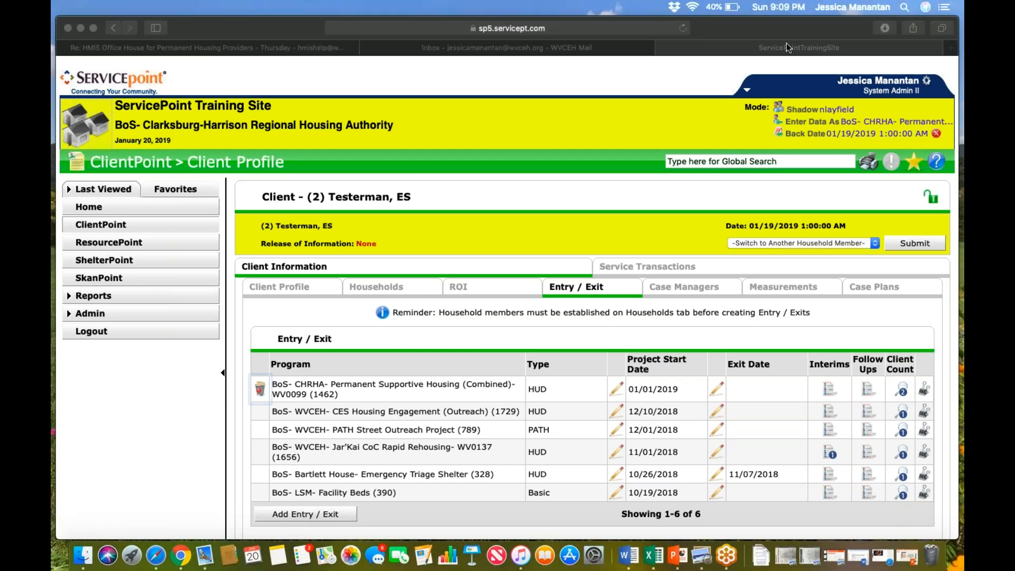